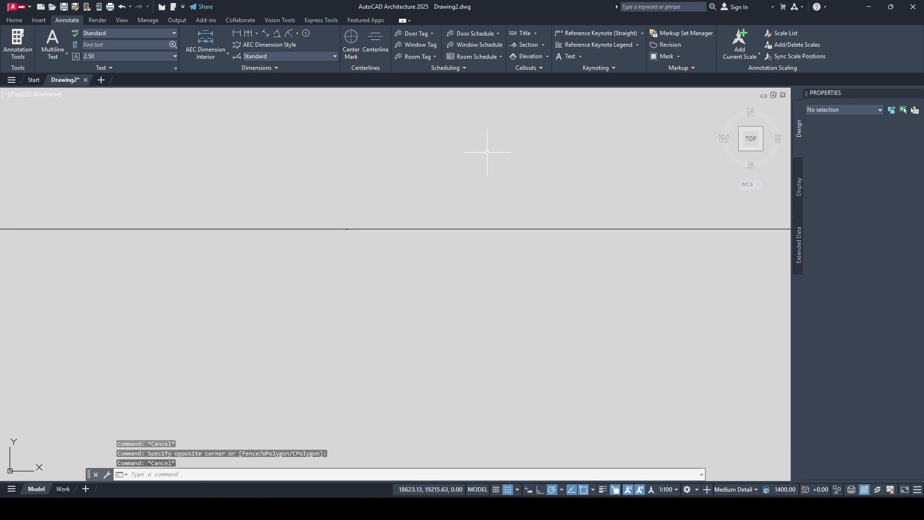
# Draw a vertical line about 7419 mm long straight down from the midpoint of the large rectangle's left edge
pyautogui.scroll(-10, 403, 177)
pyautogui.press('Escape')
pyautogui.click(405, 236)
pyautogui.click(330, 228)
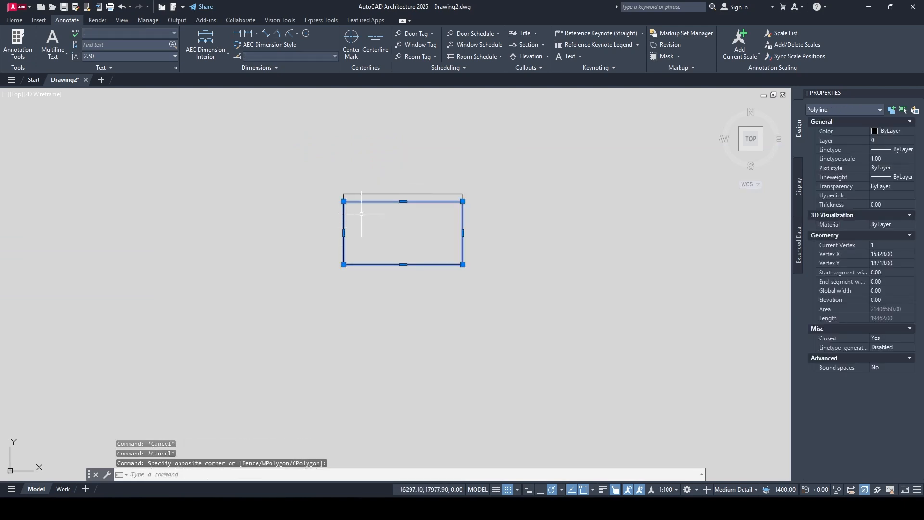
pyautogui.press('Escape')
pyautogui.click(14, 20)
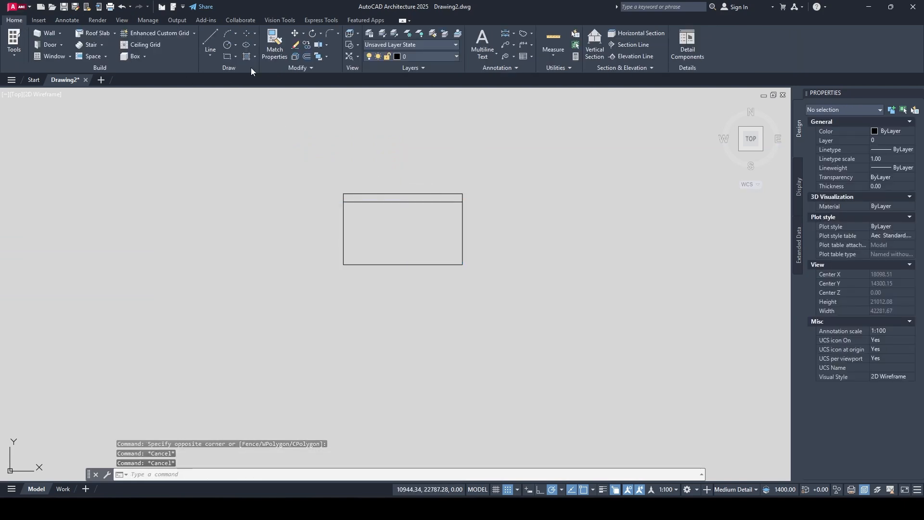
pyautogui.click(209, 40)
pyautogui.click(343, 233)
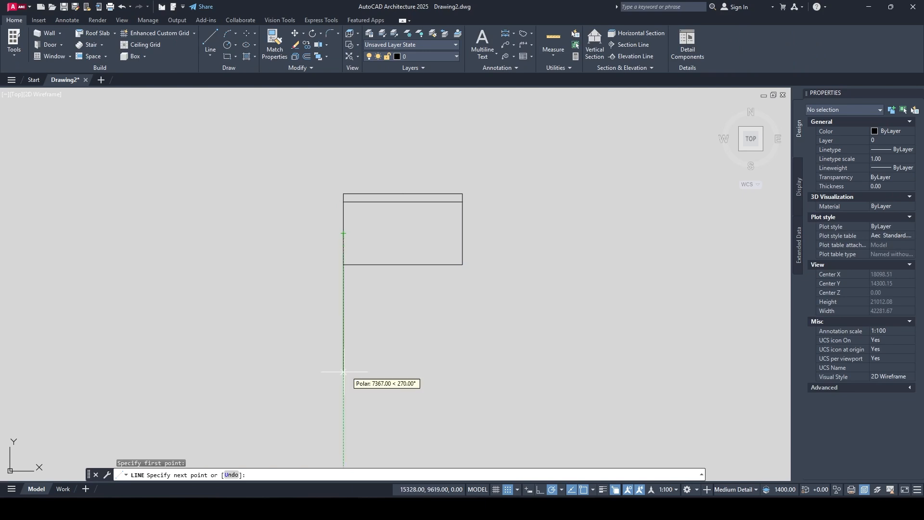
pyautogui.click(343, 372)
pyautogui.press('Escape')
# Try to copy the vertical line 10' to the right
pyautogui.moveTo(366, 346); pyautogui.dragTo(237, 307)
pyautogui.write('copy')
pyautogui.press('Return')
pyautogui.click(235, 317)
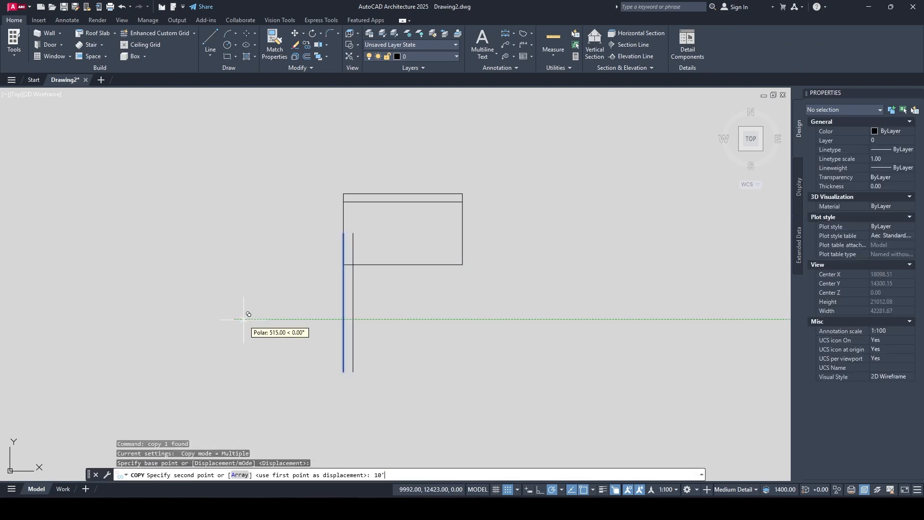
pyautogui.press('Return')
pyautogui.press('Escape')
pyautogui.press('Escape')
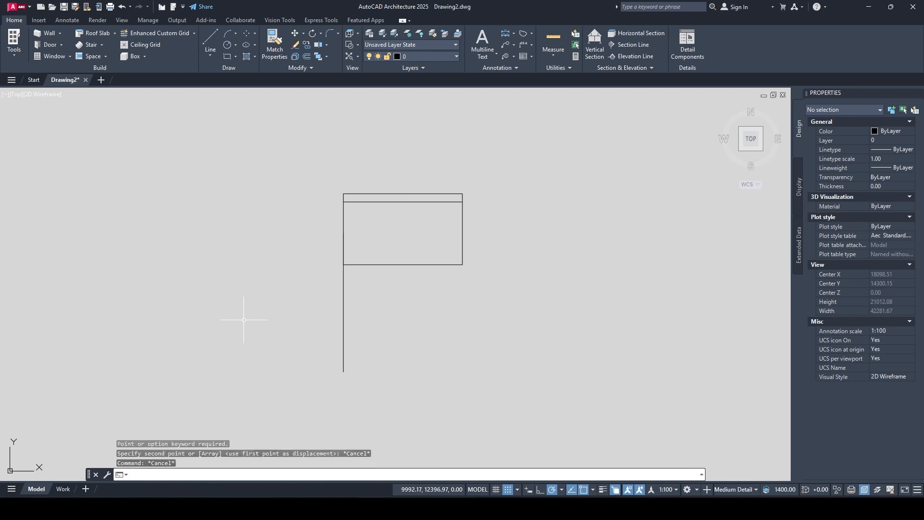
# Erase the vertical line drawn from the midpoint of the rectangle's left edge
pyautogui.click(343, 369)
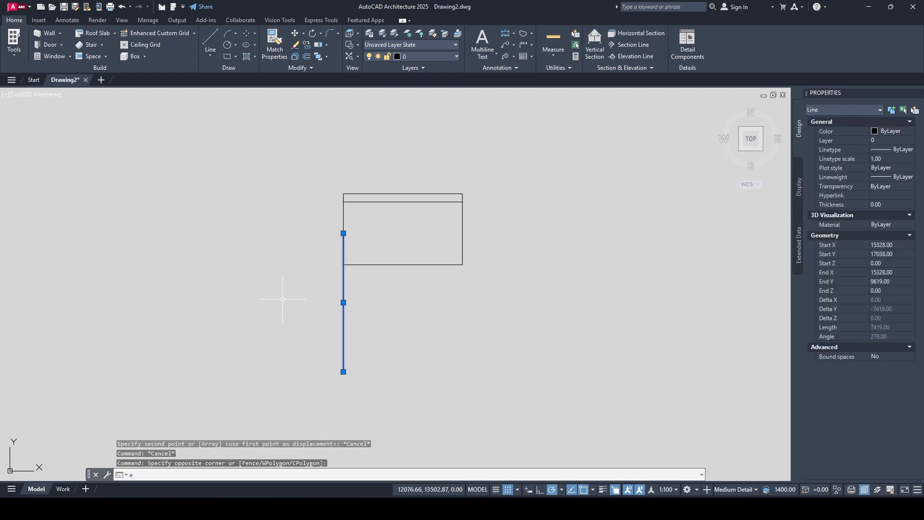
pyautogui.write('e')
pyautogui.press('Return')
pyautogui.press('Escape')
pyautogui.press('Escape')
# Change the drawing units from millimeters to inches with the Architectural length type in the drawing setup
pyautogui.write('units')
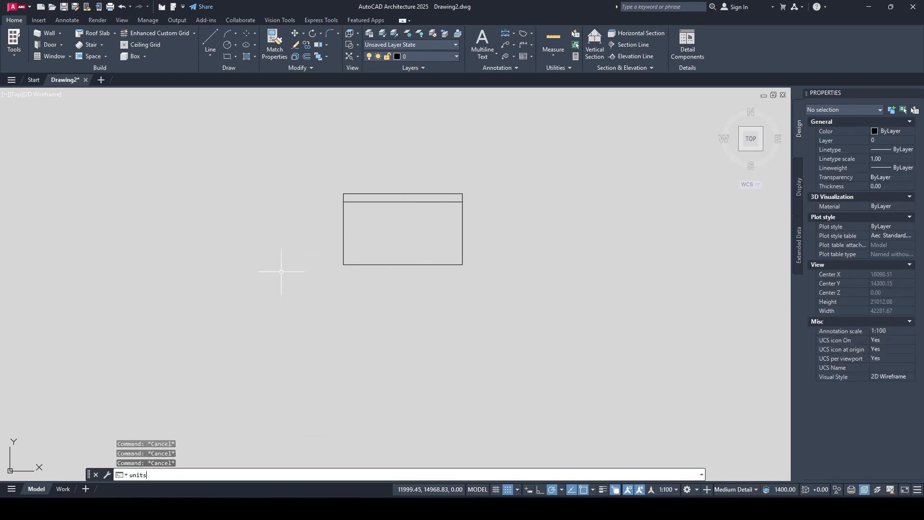
pyautogui.press('Return')
pyautogui.click(403, 164)
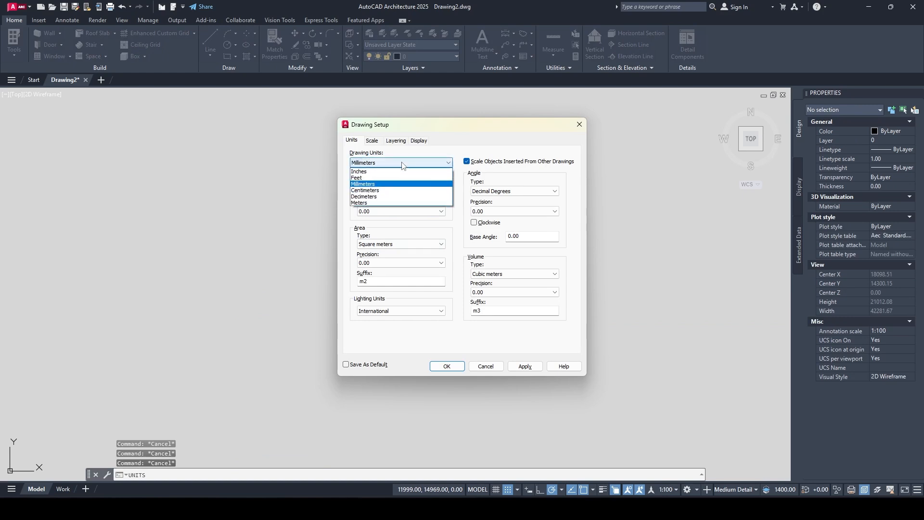
pyautogui.click(401, 163)
pyautogui.click(380, 164)
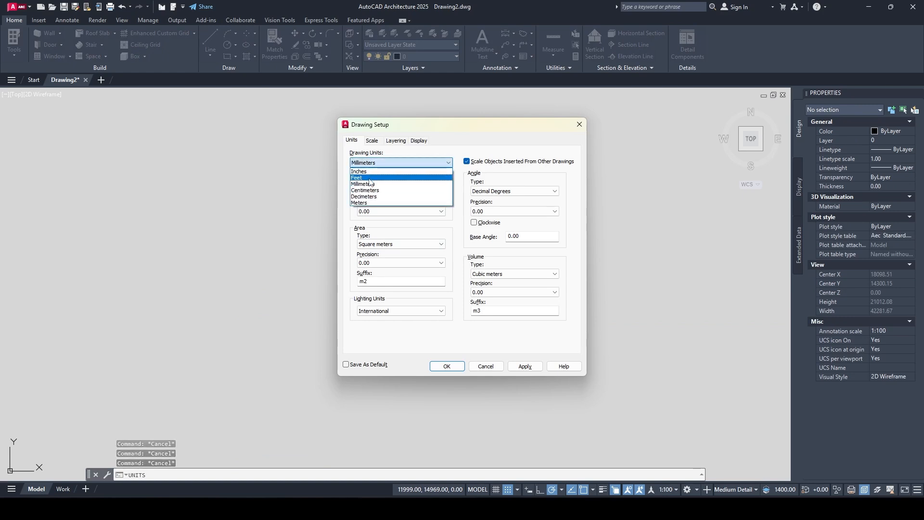
pyautogui.click(369, 178)
pyautogui.click(402, 163)
pyautogui.click(366, 172)
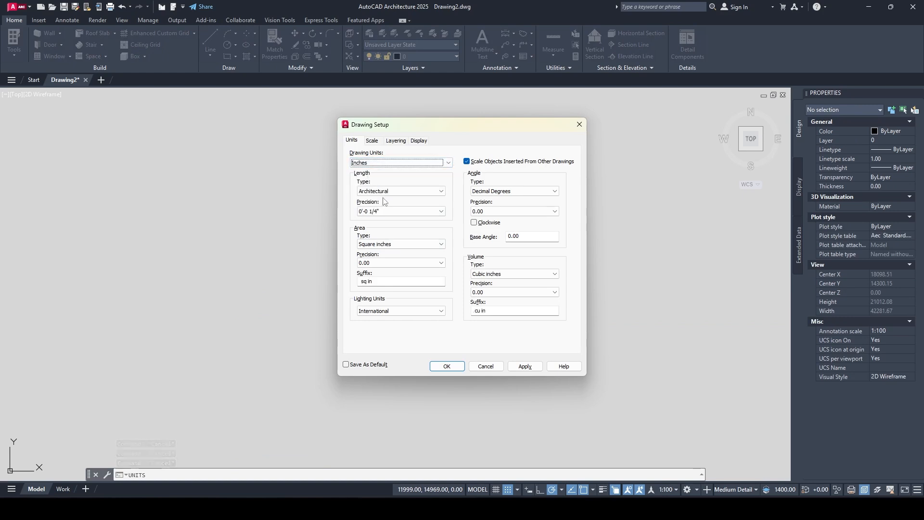
# Set the length precision to 0'-0" and apply the drawing setup without rescaling any existing objects
pyautogui.click(414, 211)
pyautogui.click(400, 219)
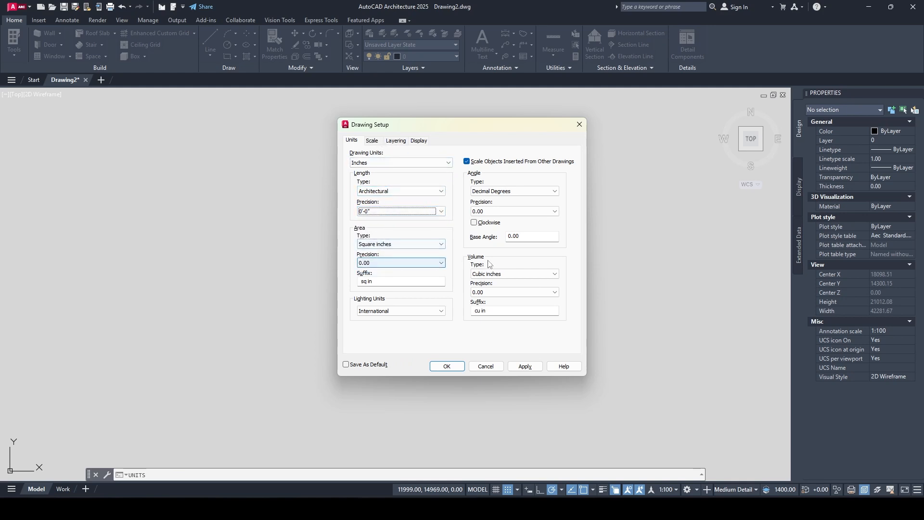
pyautogui.click(439, 367)
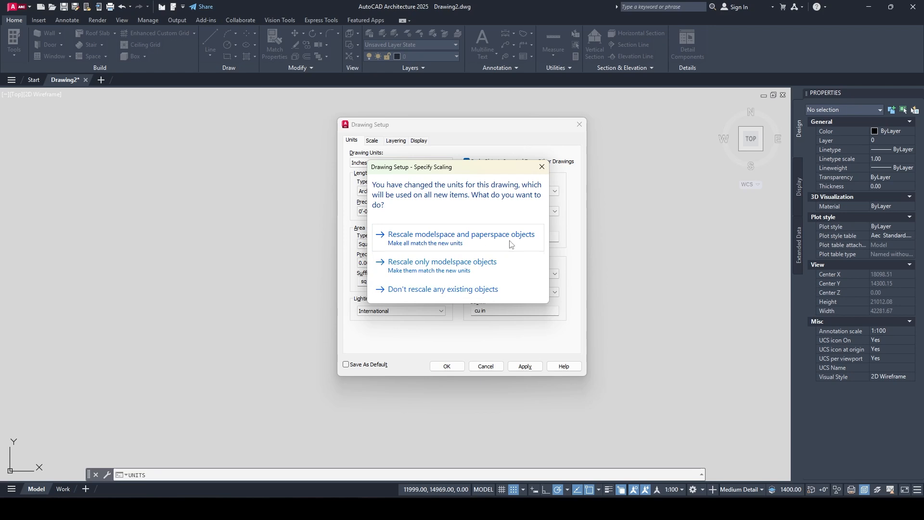
pyautogui.click(436, 295)
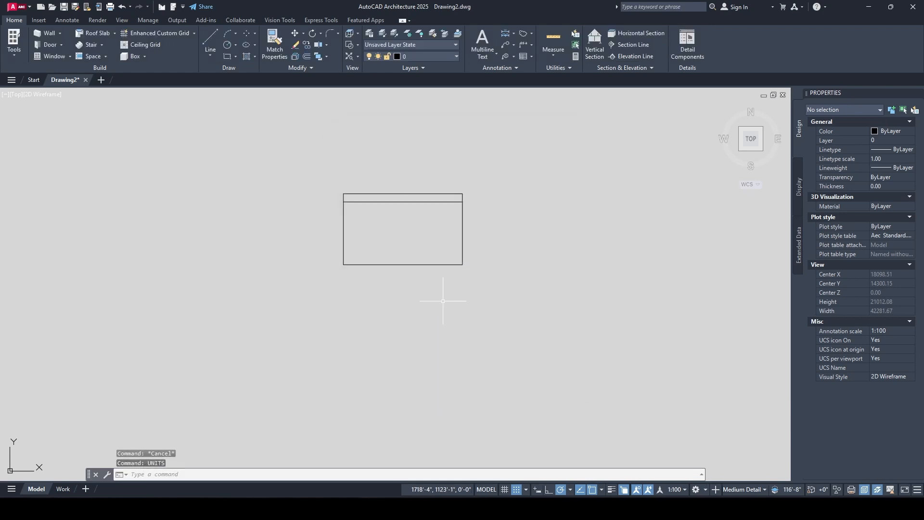
# Erase the narrow strip outline along the upper edge of the large rectangle
pyautogui.click(405, 223)
pyautogui.click(403, 187)
pyautogui.press('Escape')
pyautogui.scroll(8, 404, 190)
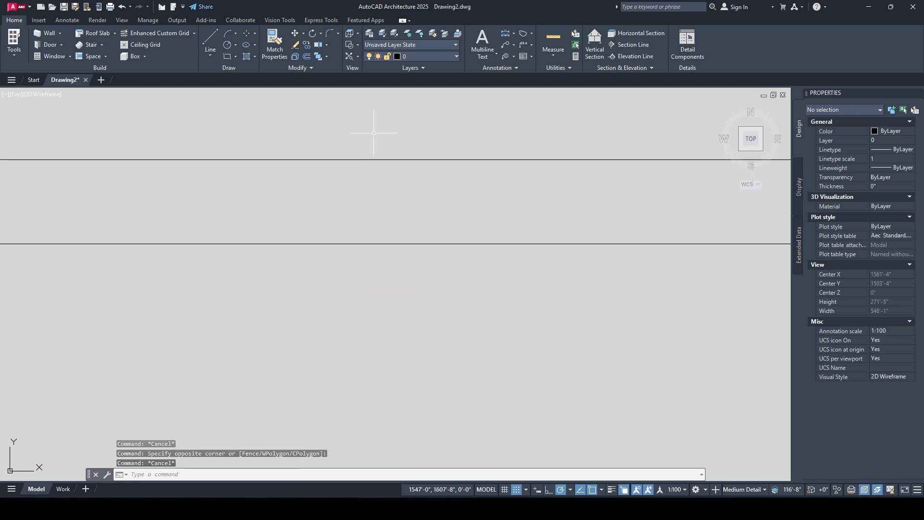
pyautogui.scroll(3, 373, 144)
pyautogui.click(338, 212)
pyautogui.click(305, 151)
pyautogui.scroll(-2, 496, 216)
pyautogui.write('e')
pyautogui.press('space')
pyautogui.press('Escape')
pyautogui.scroll(-4, 453, 201)
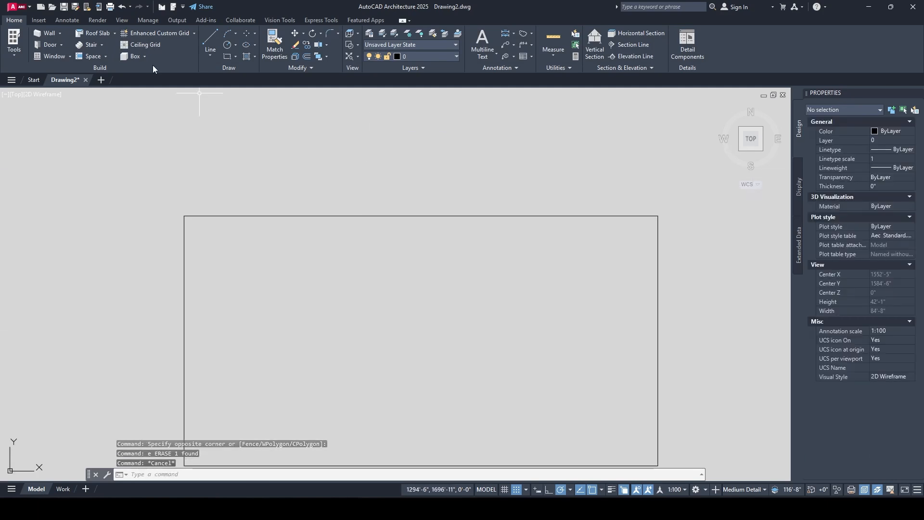
# Draw a vertical guide line from the rectangle's upper-left corner straight down well past its lower edge
pyautogui.click(210, 40)
pyautogui.scroll(-4, 276, 125)
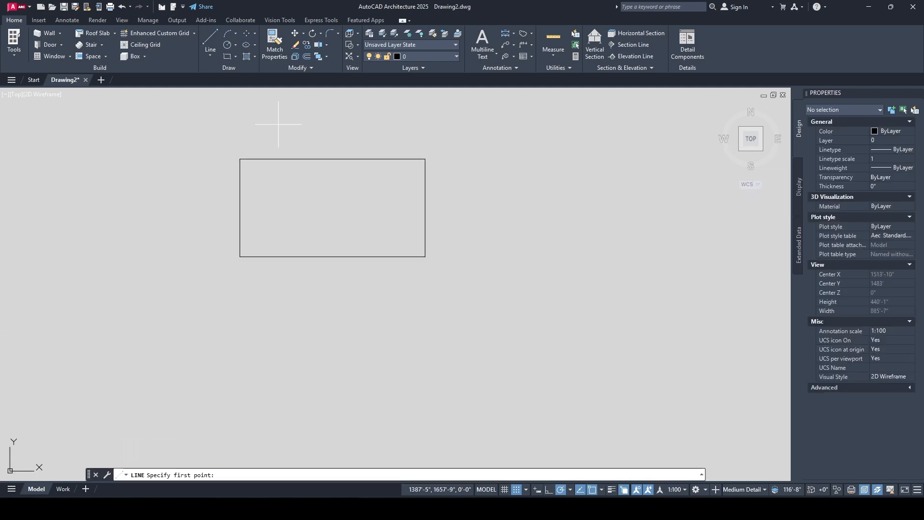
pyautogui.click(240, 159)
pyautogui.click(240, 400)
pyautogui.press('Escape')
# Copy the vertical guide line 10' to the right
pyautogui.click(260, 318)
pyautogui.click(194, 287)
pyautogui.write('copy')
pyautogui.press('space')
pyautogui.scroll(2, 249, 304)
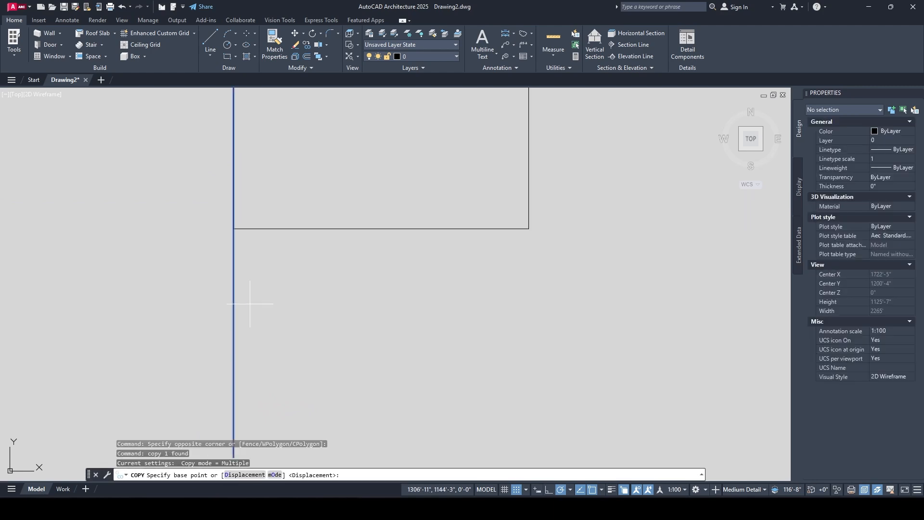
pyautogui.click(249, 304)
pyautogui.scroll(4, 243, 304)
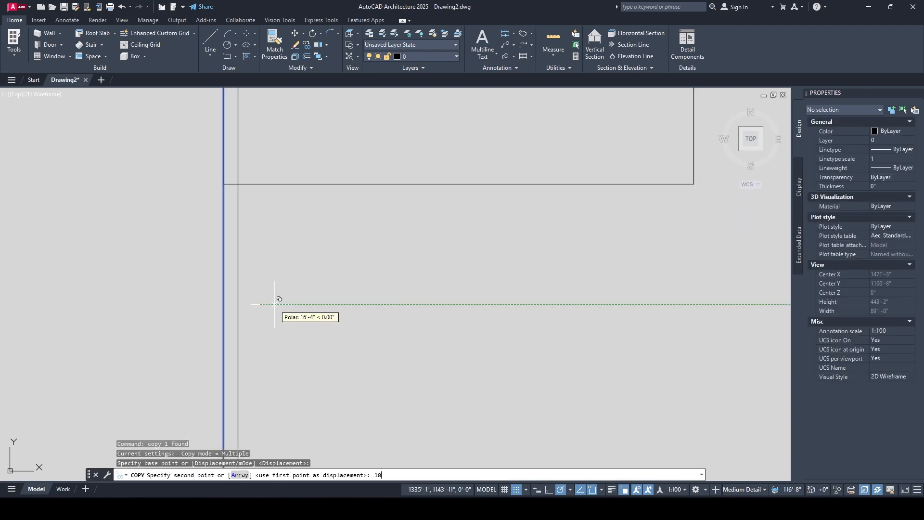
pyautogui.write("10'")
pyautogui.press('Return')
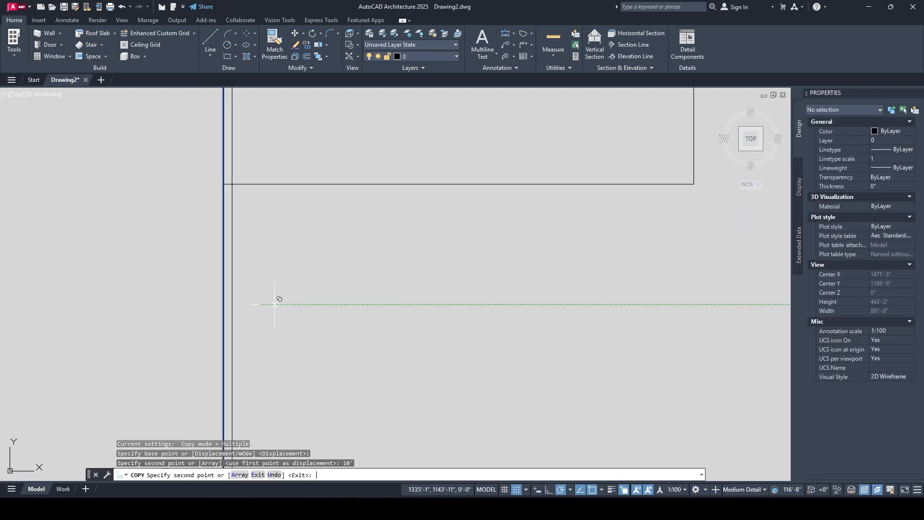
pyautogui.press('Escape')
pyautogui.press('Escape')
# Stretch the rectangle's right side in to the copied guide line so that the rectangle is 10' wide
pyautogui.scroll(-4, 276, 305)
pyautogui.write('s')
pyautogui.press('space')
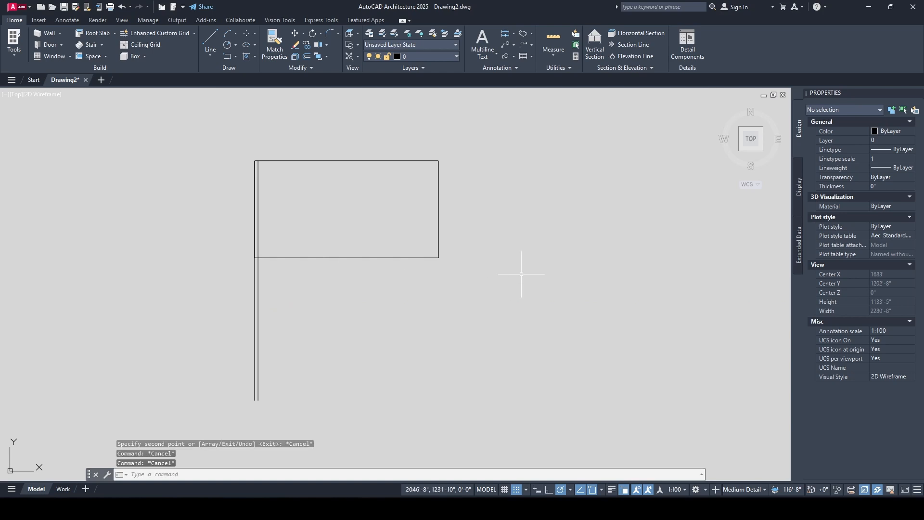
pyautogui.click(501, 291)
pyautogui.click(398, 126)
pyautogui.press('space')
pyautogui.click(438, 257)
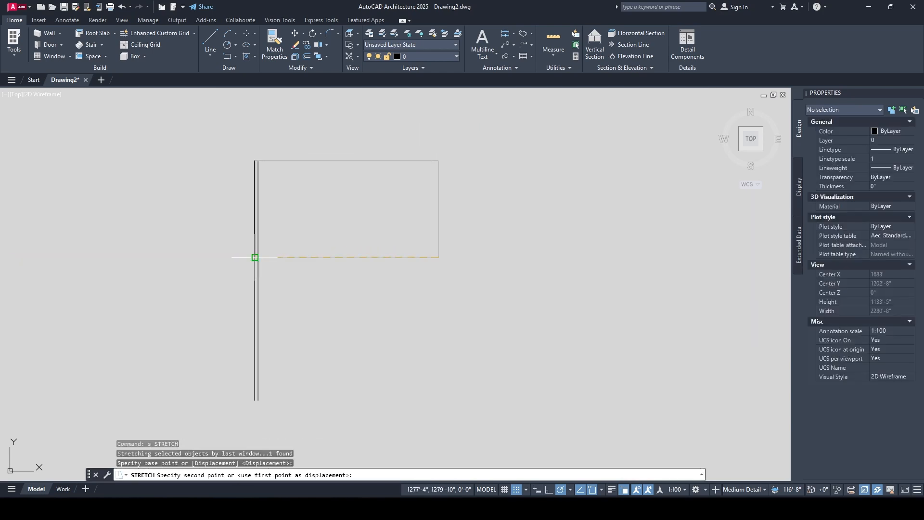
pyautogui.scroll(4, 260, 255)
pyautogui.press('Escape')
pyautogui.press('Escape')
# Erase the two vertical guide lines along the narrowed rectangle
pyautogui.click(332, 257)
pyautogui.click(150, 265)
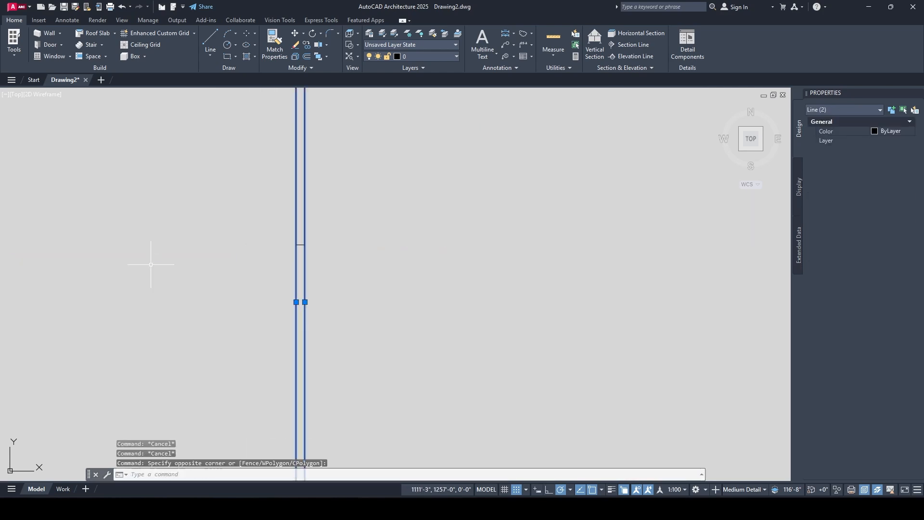
pyautogui.write('e')
pyautogui.scroll(-3, 401, 274)
pyautogui.press('Escape')
pyautogui.press('Escape')
pyautogui.scroll(2, 389, 238)
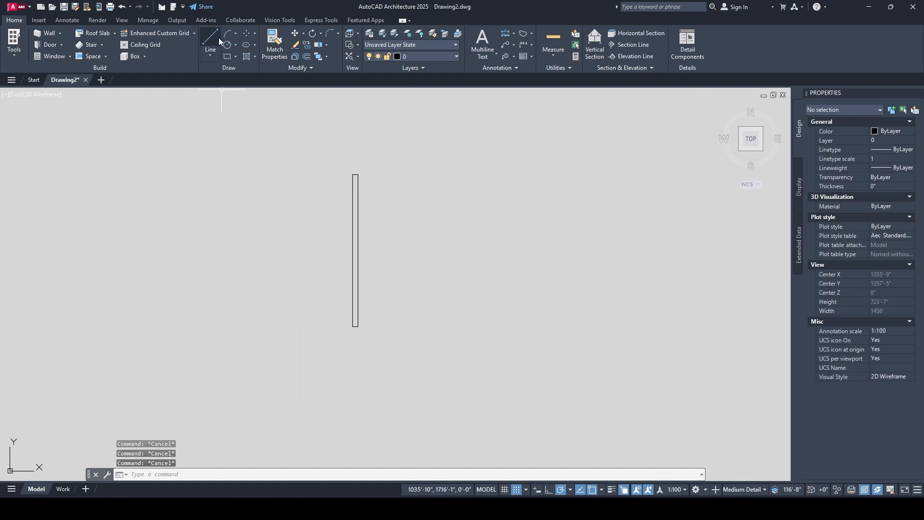
# Draw a line 5' up from the narrow rectangle's lower-left corner and continue it horizontally past the right side
pyautogui.click(210, 41)
pyautogui.press('Escape')
pyautogui.scroll(10, 305, 292)
pyautogui.scroll(-4, 305, 291)
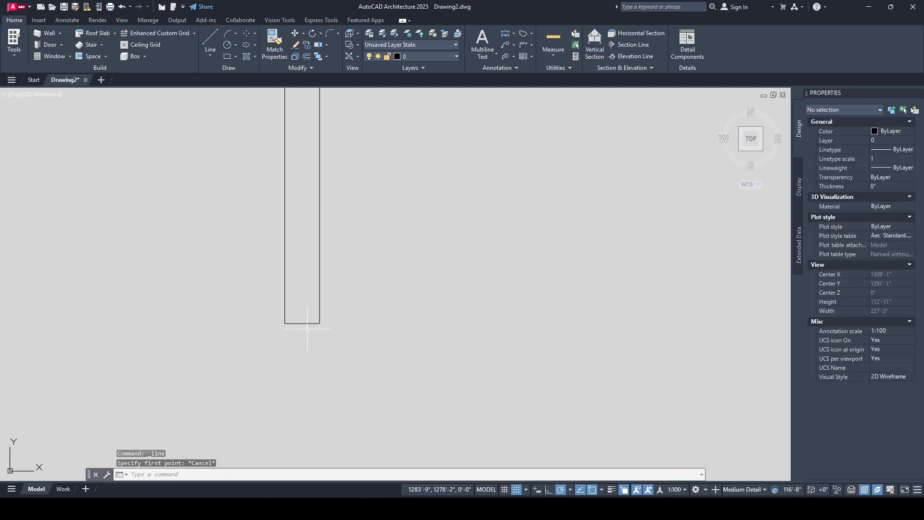
pyautogui.click(218, 33)
pyautogui.click(285, 323)
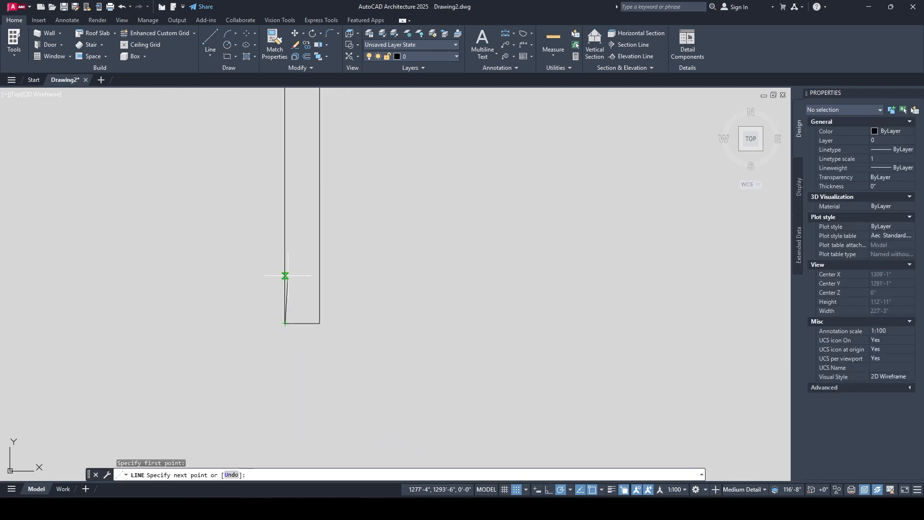
pyautogui.write("25'")
pyautogui.click(528, 306)
pyautogui.press('Escape')
pyautogui.press('Escape')
# Trim the rectangle's sides above the horizontal line 5' up, and erase that cutting line
pyautogui.write('tr')
pyautogui.moveTo(347, 241); pyautogui.dragTo(256, 235)
pyautogui.press('Escape')
pyautogui.moveTo(367, 294); pyautogui.dragTo(346, 322)
pyautogui.write('e')
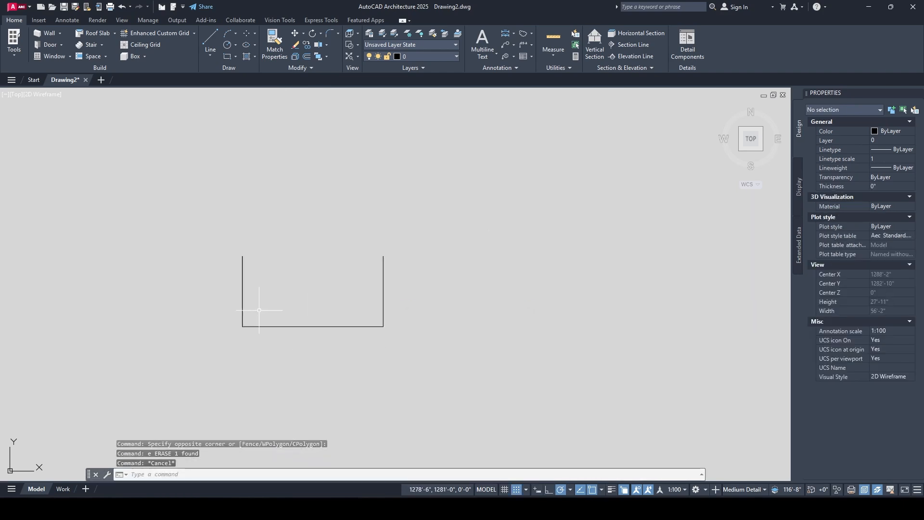
# Close the rectangle's open top with a horizontal line between the upper ends of its two sides
pyautogui.scroll(4, 258, 310)
pyautogui.moveTo(203, 161); pyautogui.dragTo(275, 402)
pyautogui.press('Escape')
pyautogui.write('l')
pyautogui.click(216, 173)
pyautogui.click(573, 173)
pyautogui.press('Escape')
pyautogui.scroll(-6, 434, 221)
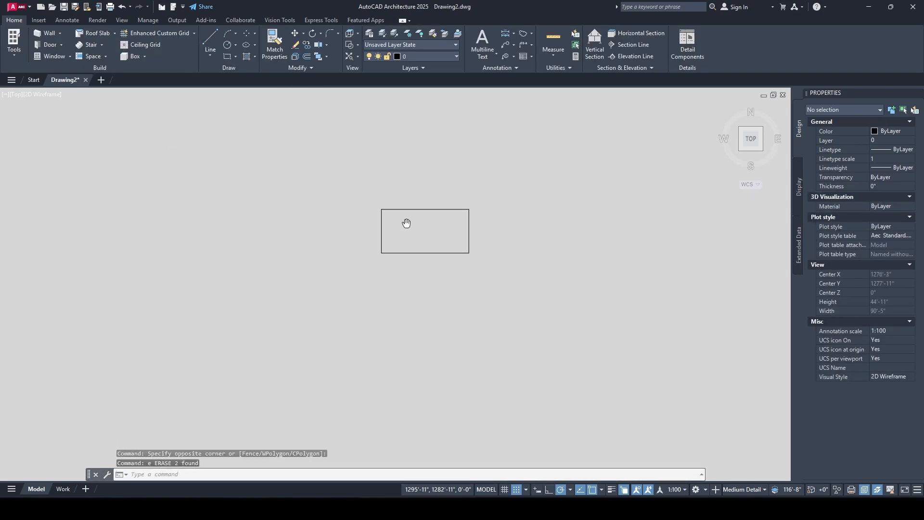
# Add a horizontal linear dimension above the rectangle's top edge
pyautogui.scroll(6, 406, 223)
pyautogui.click(66, 19)
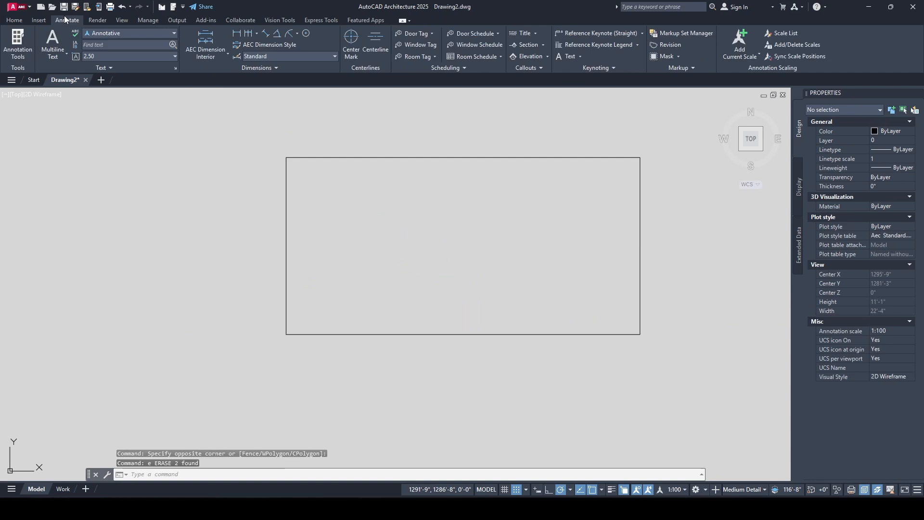
pyautogui.click(236, 32)
pyautogui.click(287, 157)
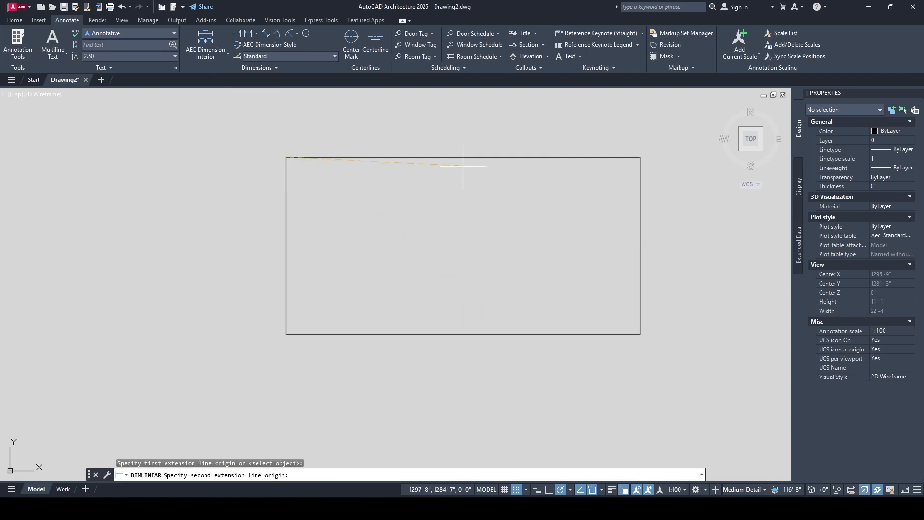
pyautogui.click(639, 157)
pyautogui.scroll(-1, 392, 296)
pyautogui.click(470, 154)
pyautogui.press('Escape')
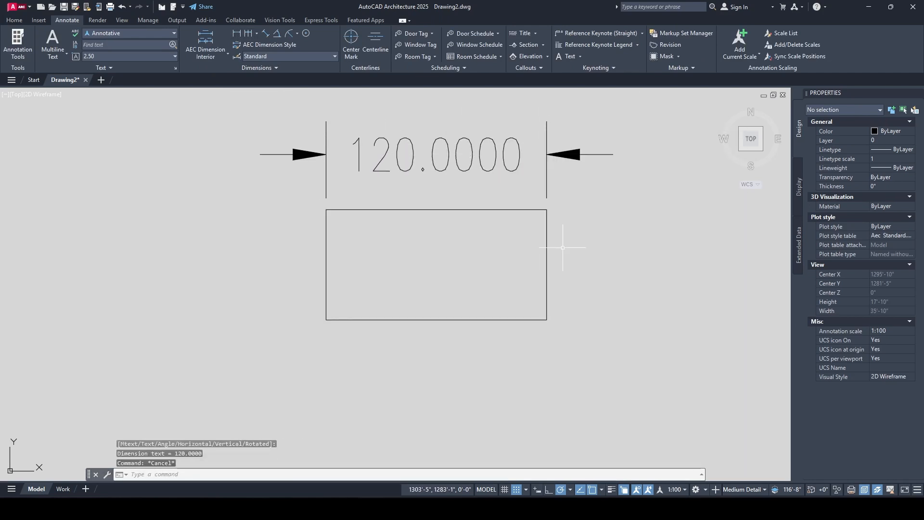
# Add a vertical linear dimension beside the rectangle's right edge
pyautogui.press('Return')
pyautogui.click(546, 210)
pyautogui.click(546, 319)
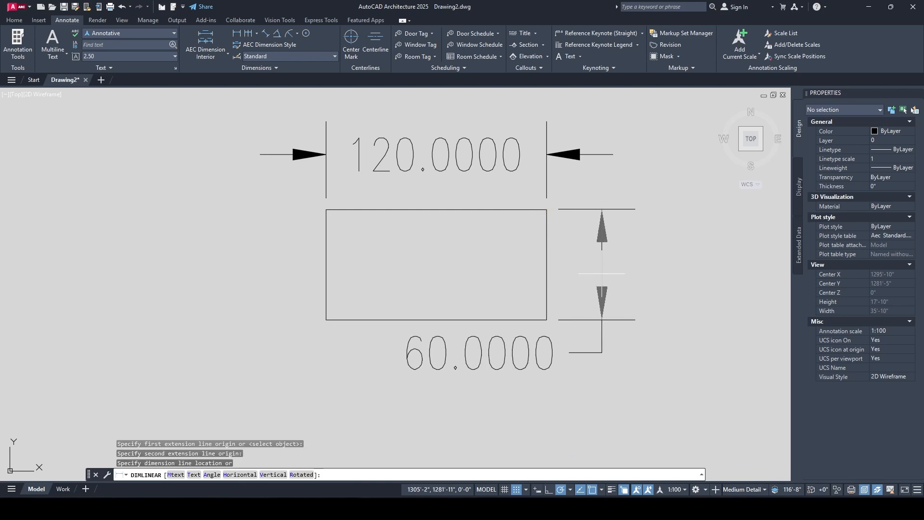
pyautogui.click(601, 273)
pyautogui.press('Escape')
pyautogui.scroll(-1, 453, 234)
pyautogui.scroll(2, 453, 234)
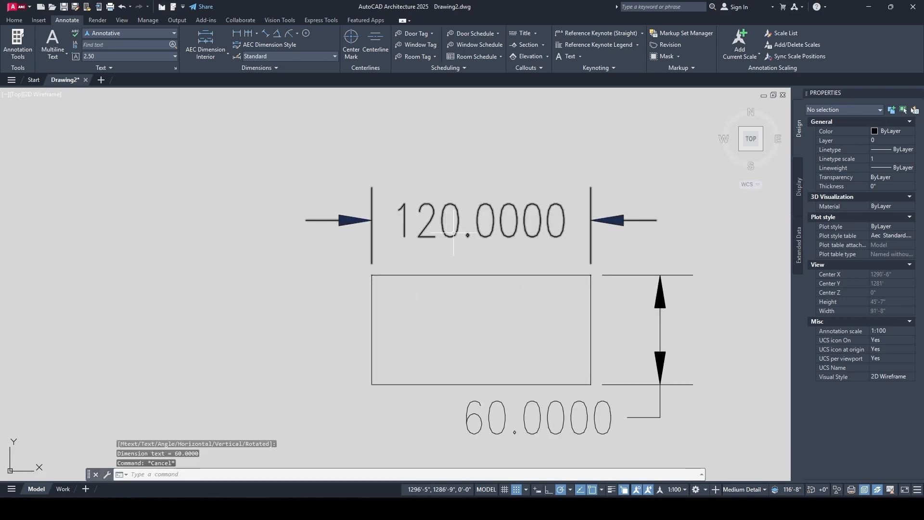
# Examine the number format of the rectangle's horizontal and vertical dimensions
pyautogui.scroll(1, 468, 233)
pyautogui.click(528, 248)
pyautogui.click(418, 138)
pyautogui.scroll(-1, 270, 223)
pyautogui.press('Escape')
pyautogui.click(614, 340)
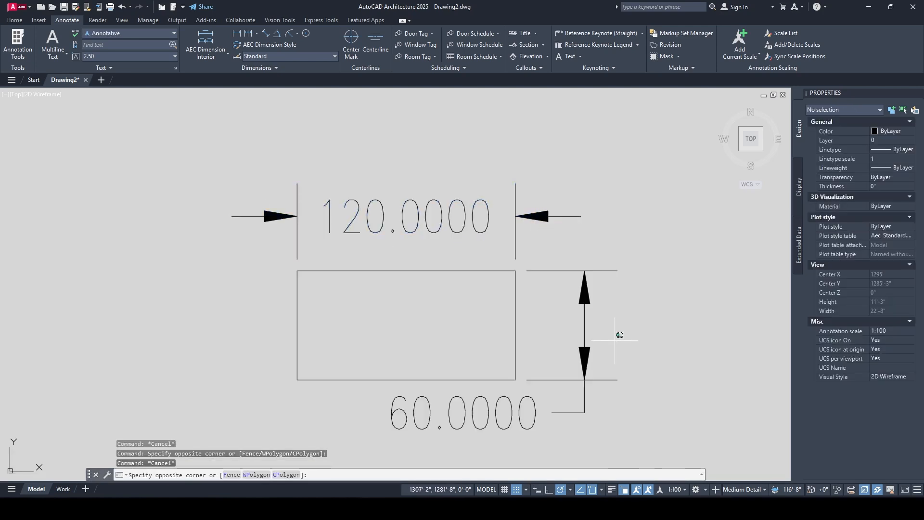
pyautogui.click(572, 266)
pyautogui.press('Escape')
pyautogui.press('Escape')
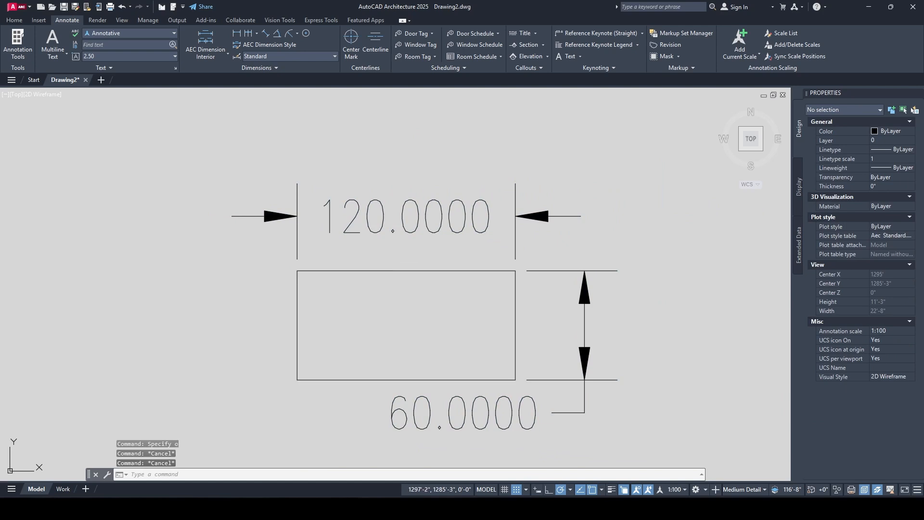
# Modify the Standard dimension style's primary units to the Engineering format with 0'-0" precision
pyautogui.press('Escape')
pyautogui.write('dst')
pyautogui.press('Return')
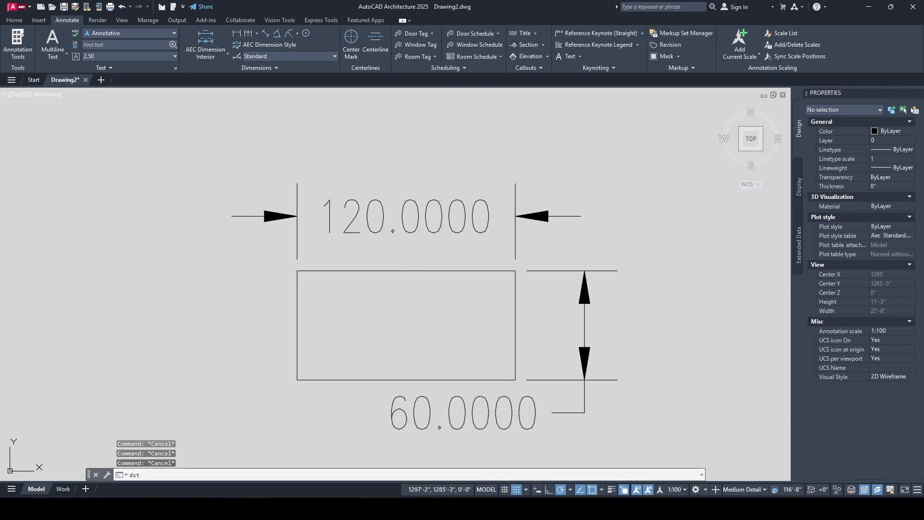
pyautogui.click(365, 274)
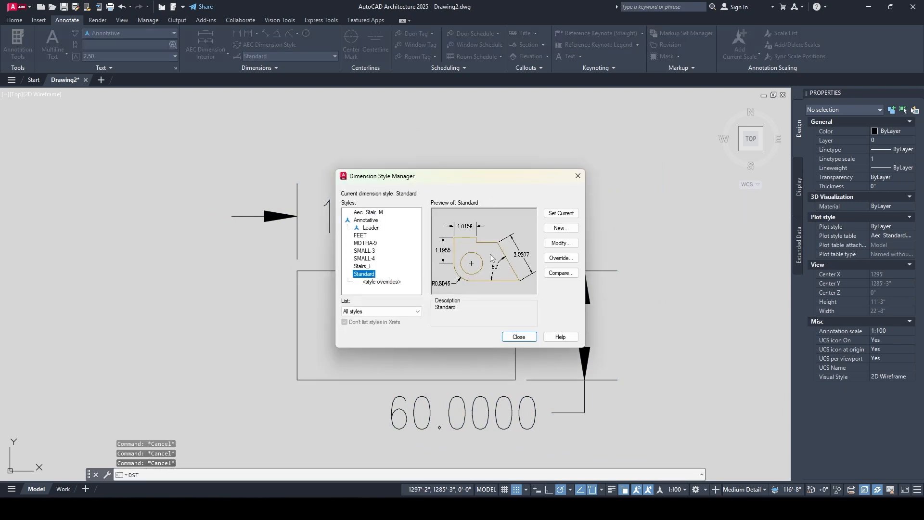
pyautogui.click(548, 242)
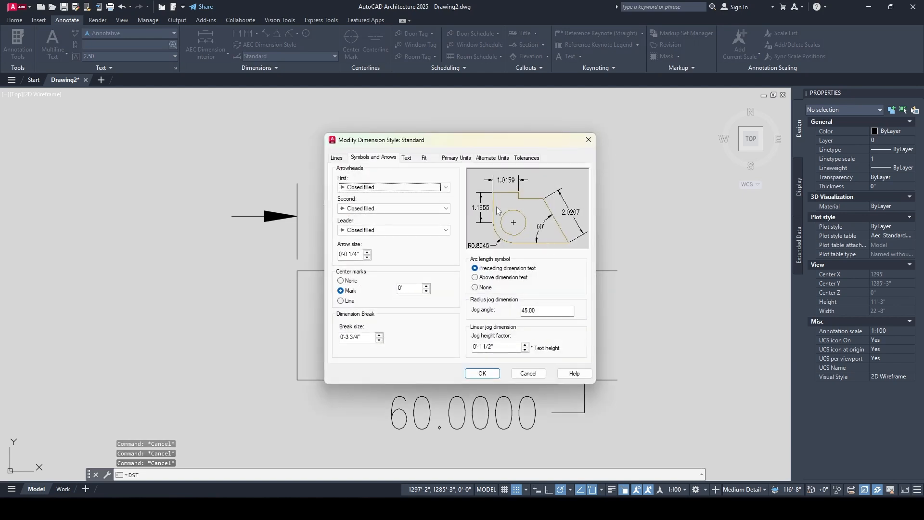
pyautogui.click(455, 158)
pyautogui.click(424, 178)
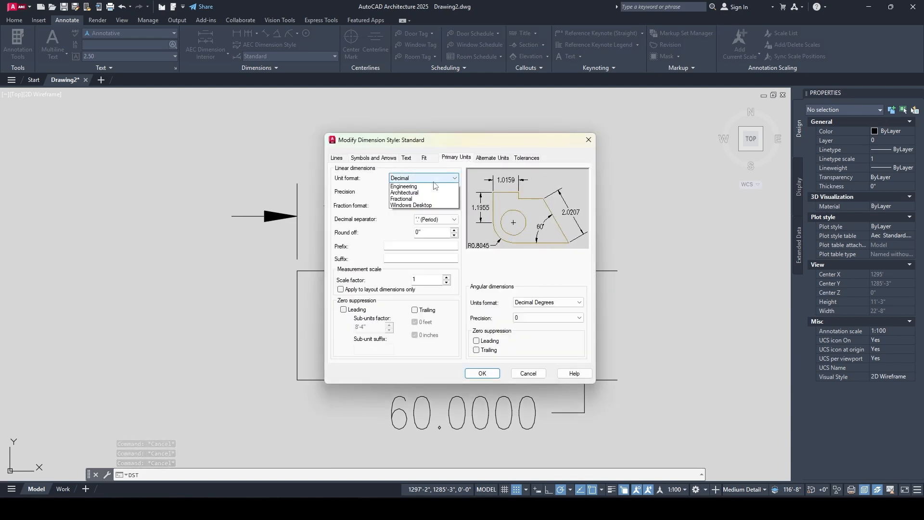
pyautogui.click(416, 200)
pyautogui.click(413, 191)
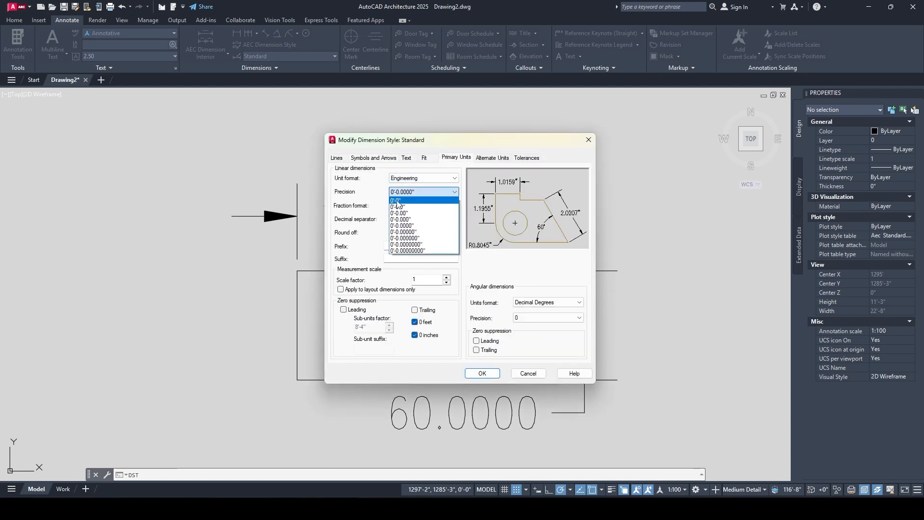
pyautogui.click(395, 202)
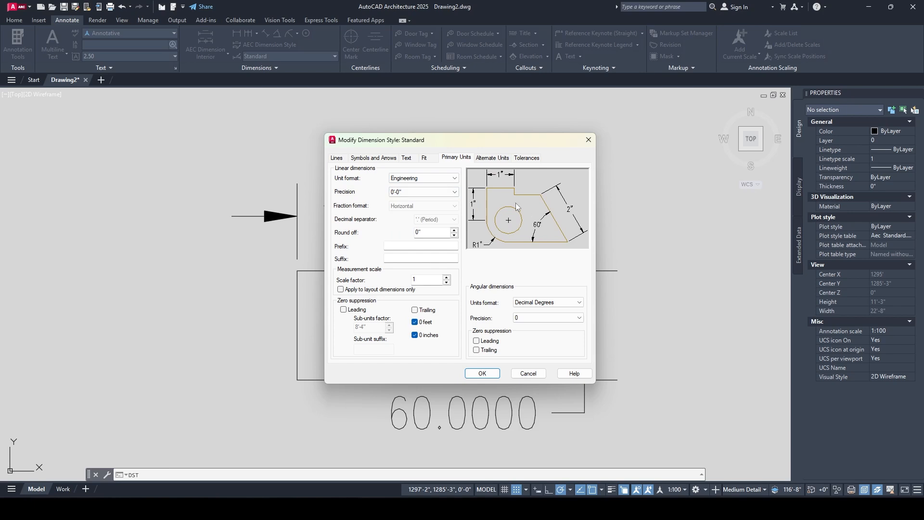
# Save the unit changes and make the Standard dimension style current, discarding its style overrides
pyautogui.click(482, 373)
pyautogui.click(561, 213)
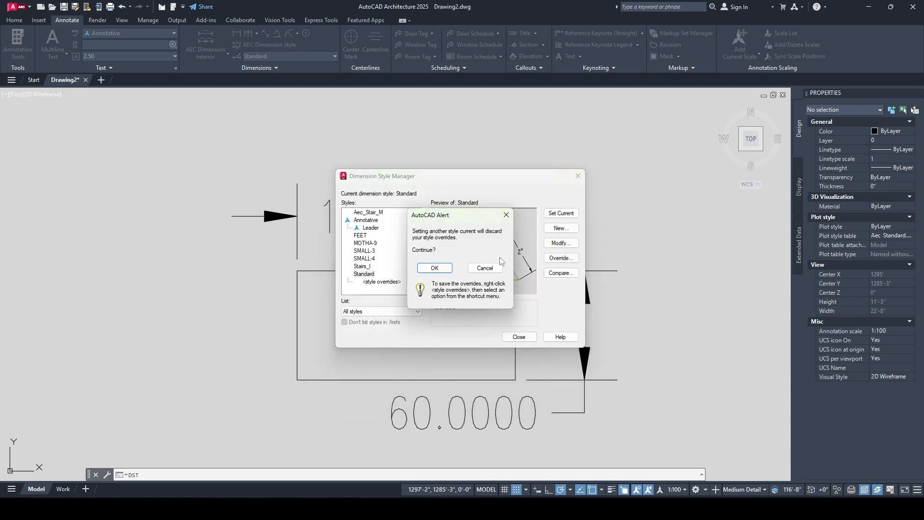
pyautogui.click(434, 268)
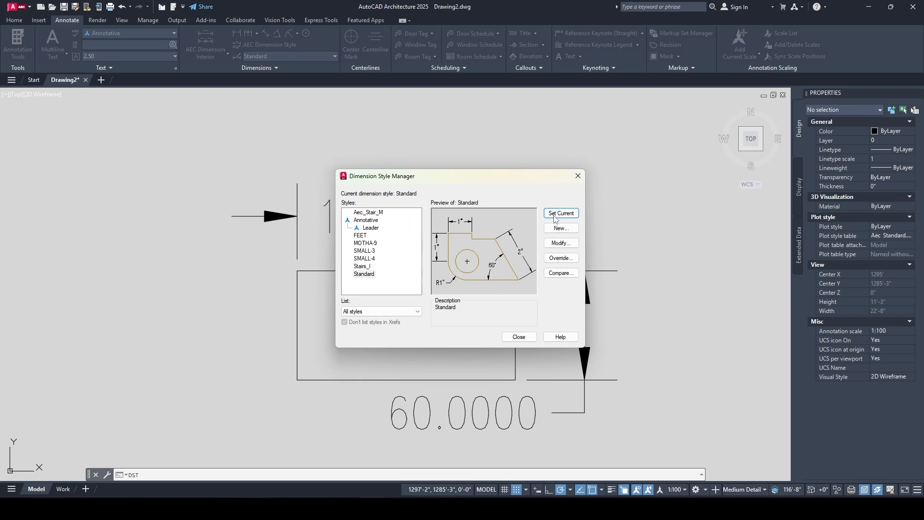
pyautogui.click(578, 176)
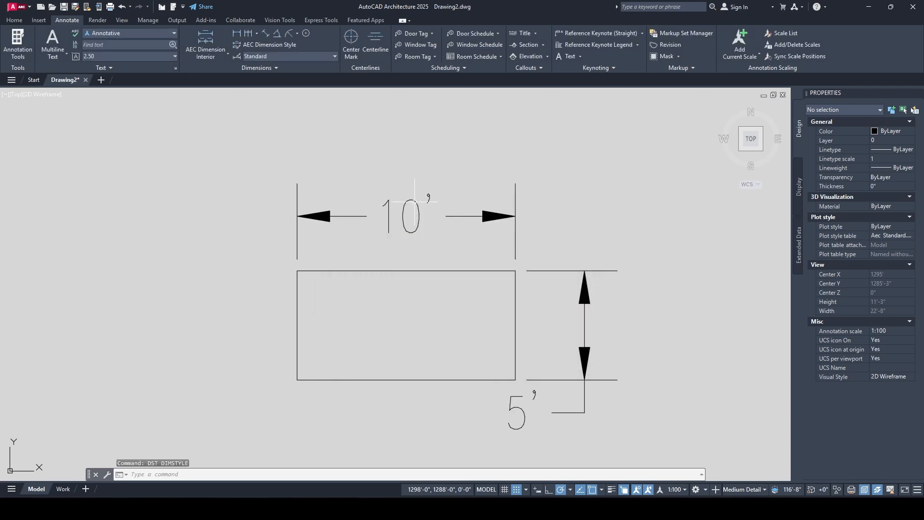
# Examine how the rectangle's horizontal and vertical dimensions display with the modified units
pyautogui.click(592, 399)
pyautogui.click(570, 332)
pyautogui.press('Escape')
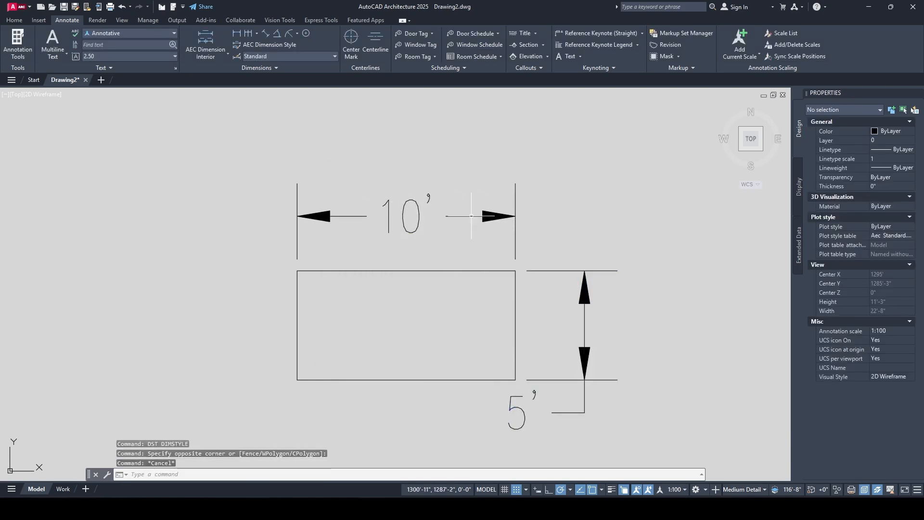
pyautogui.scroll(-2, 464, 198)
pyautogui.scroll(2, 463, 198)
pyautogui.click(473, 235)
pyautogui.click(212, 154)
pyautogui.press('Escape')
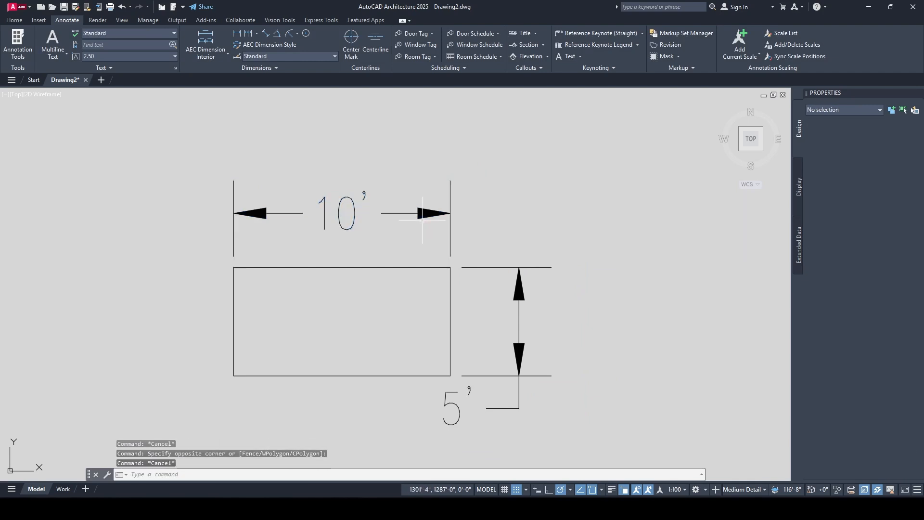
# Suppress both extension lines, Ext line 1 and Ext line 2, in the Standard dimension style
pyautogui.write('ds')
pyautogui.press('Return')
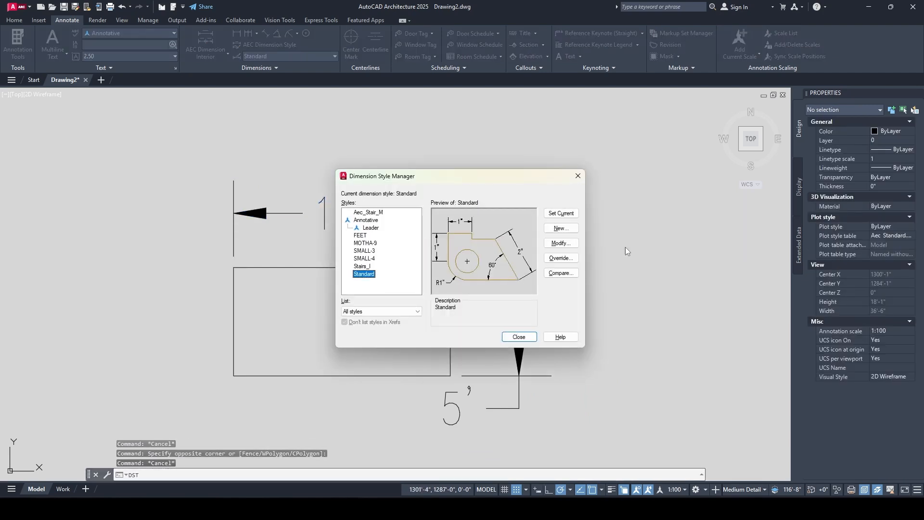
pyautogui.click(561, 243)
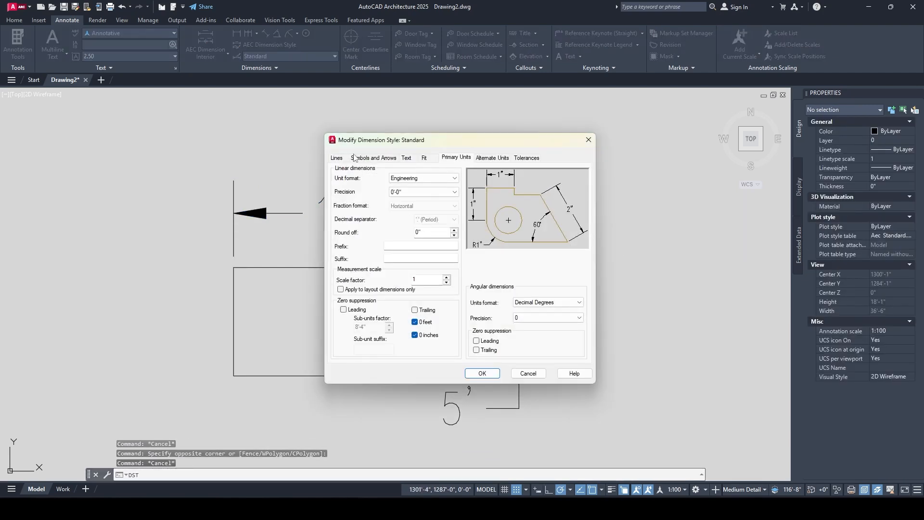
pyautogui.click(336, 158)
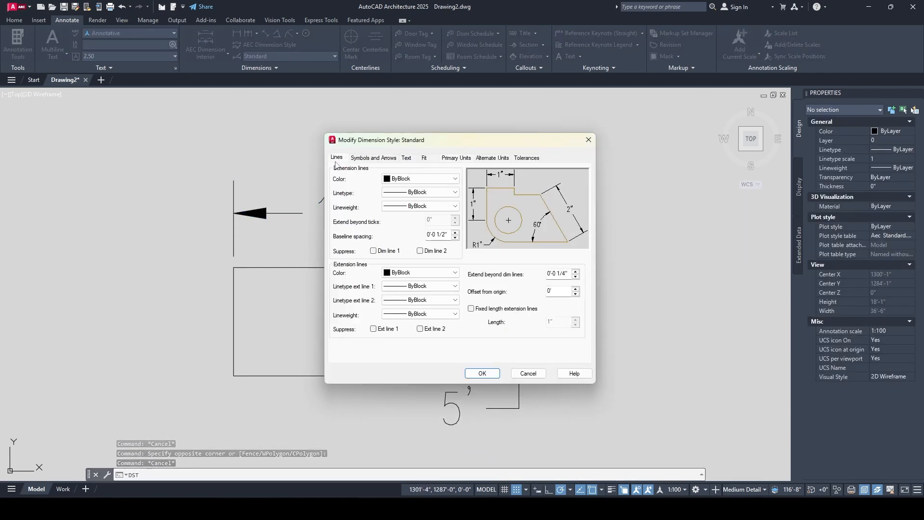
pyautogui.click(374, 329)
pyautogui.click(426, 329)
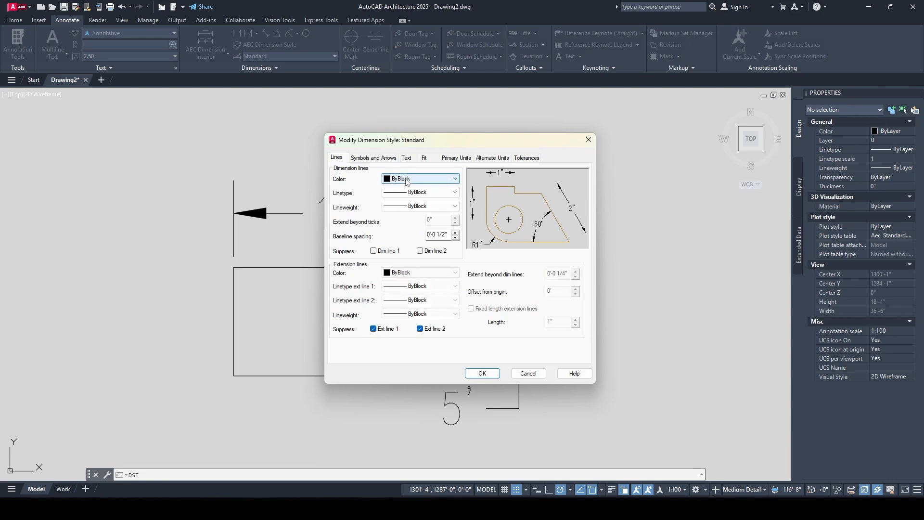
# Set the Standard dimension style's arrow size to 1"
pyautogui.click(374, 157)
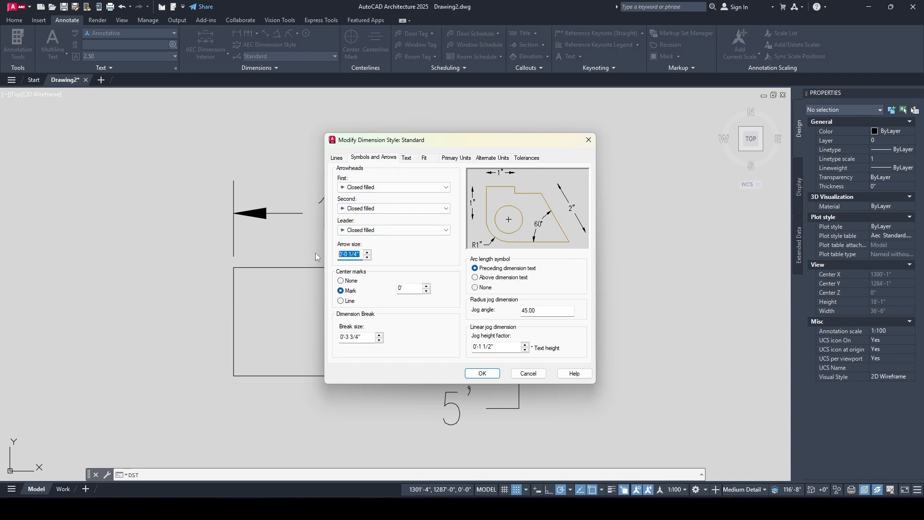
pyautogui.write('1')
pyautogui.press('Return')
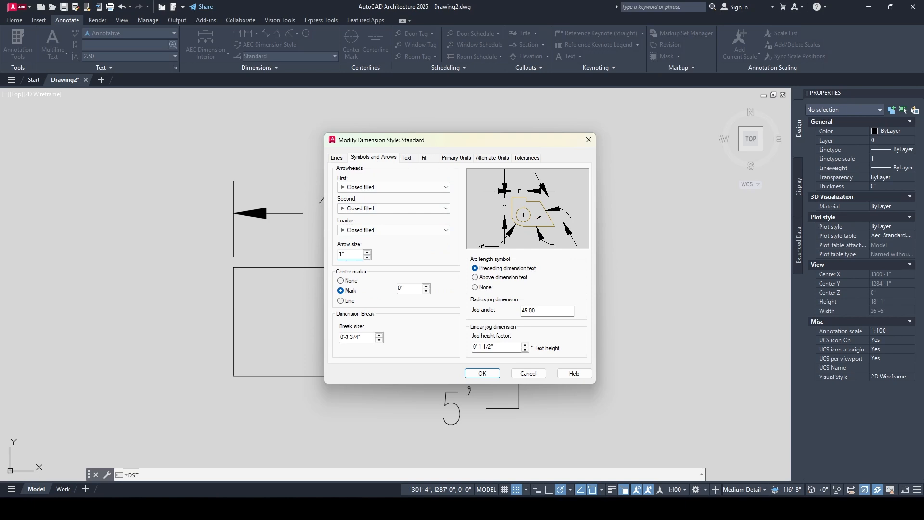
# Set the Standard dimension style's text height to 5" and save the style changes
pyautogui.click(408, 157)
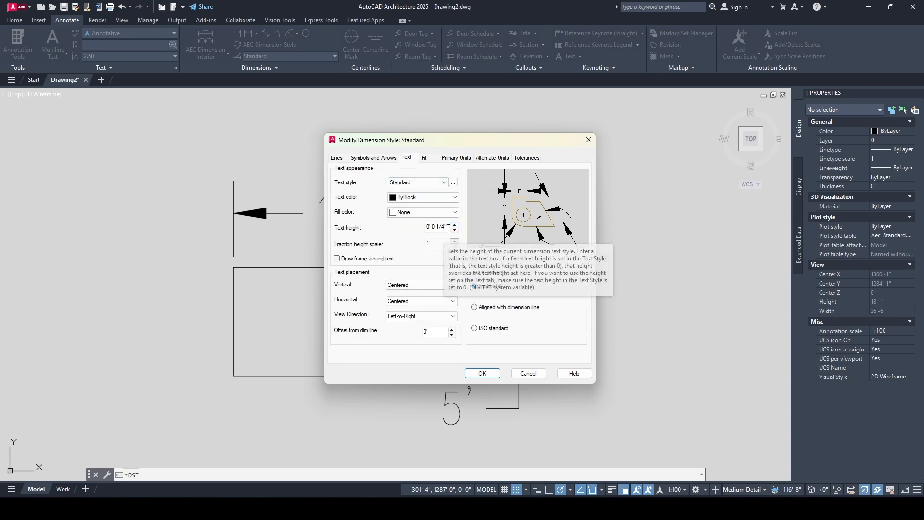
pyautogui.moveTo(445, 226); pyautogui.dragTo(398, 232)
pyautogui.press('Return')
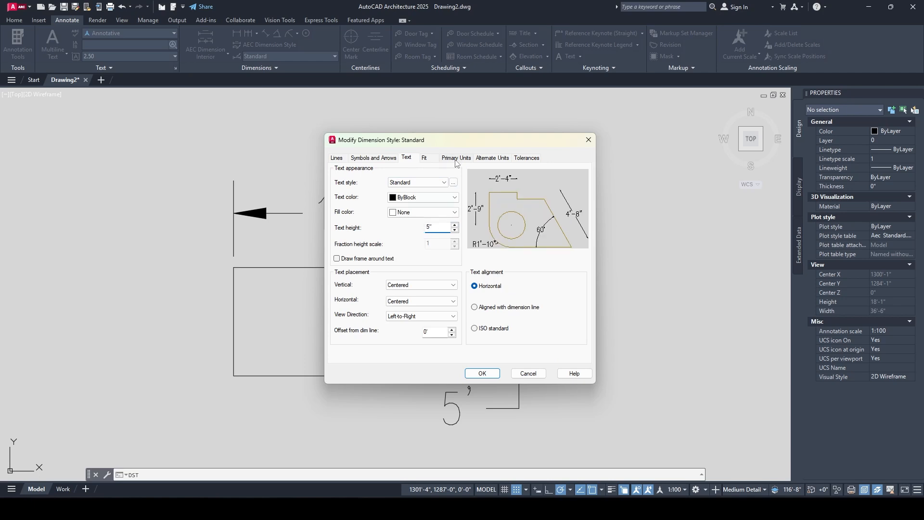
pyautogui.click(481, 374)
pyautogui.click(579, 175)
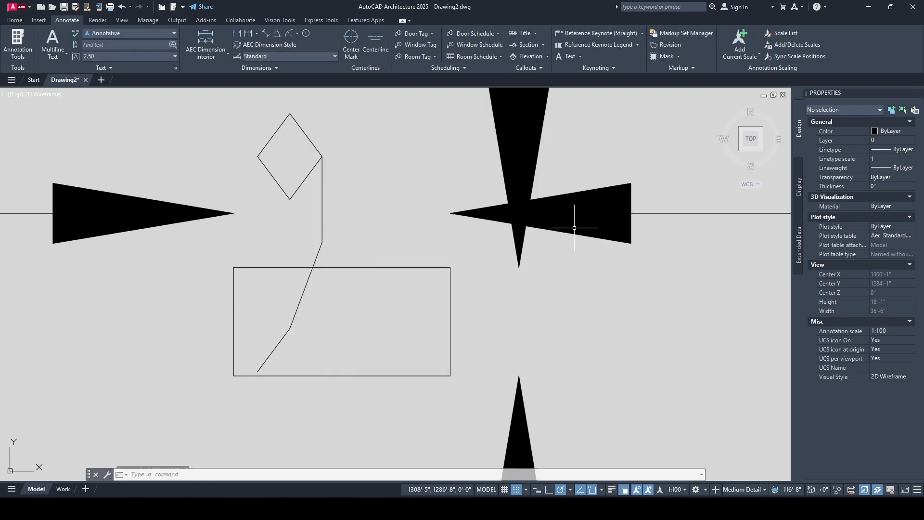
# Examine the size of the arrowheads and text of both dimensions relative to the rectangle
pyautogui.scroll(-10, 378, 283)
pyautogui.scroll(8, 406, 284)
pyautogui.click(452, 266)
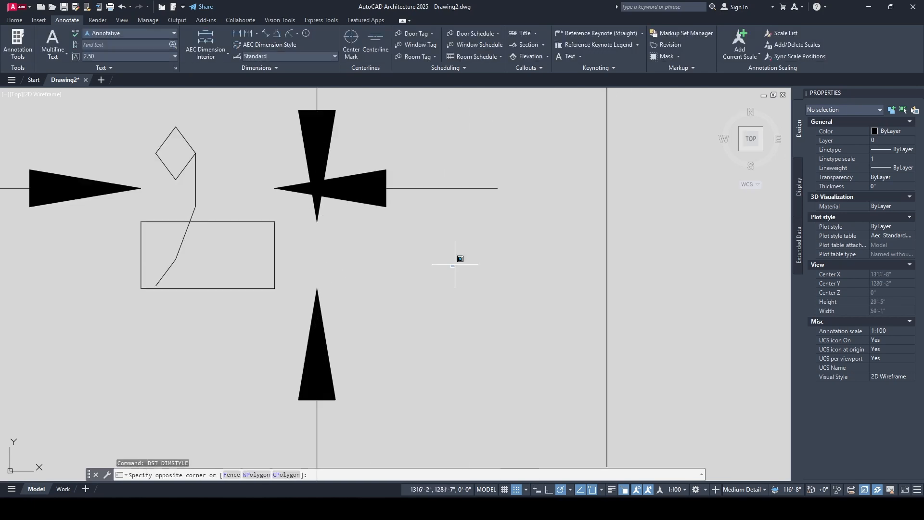
pyautogui.click(359, 121)
pyautogui.press('Escape')
pyautogui.scroll(-2, 419, 272)
pyautogui.click(419, 276)
pyautogui.click(367, 157)
pyautogui.press('Escape')
pyautogui.click(439, 260)
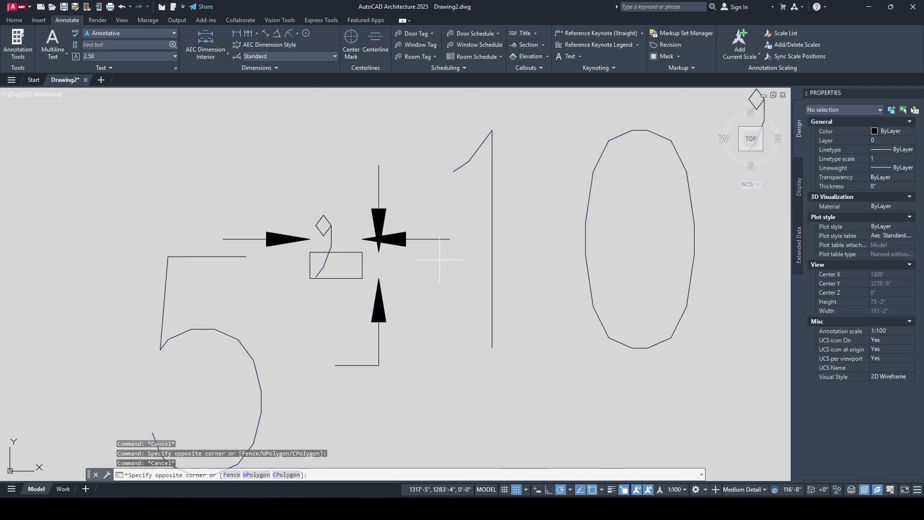
pyautogui.click(419, 228)
pyautogui.press('Escape')
# Change the font of the Standard text style used by the Standard dimension style to Yu Gothic UI Light
pyautogui.write('dst')
pyautogui.press('Return')
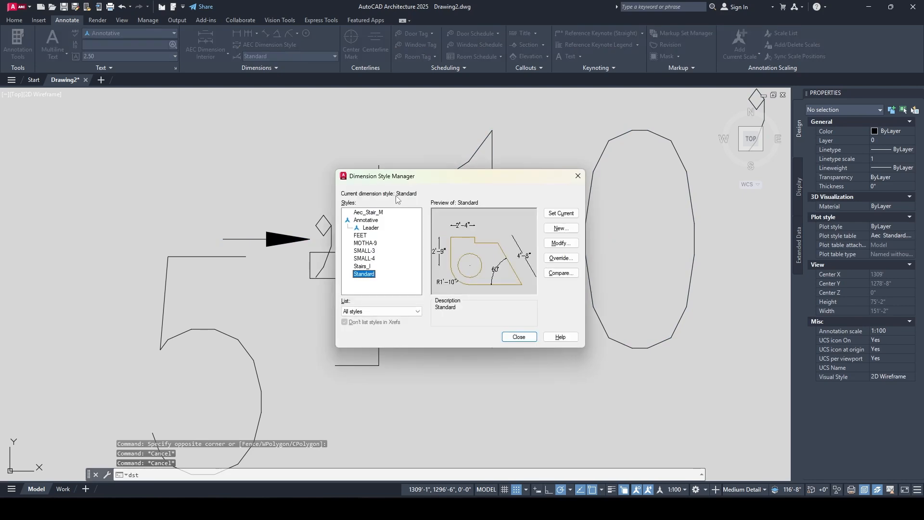
pyautogui.click(558, 243)
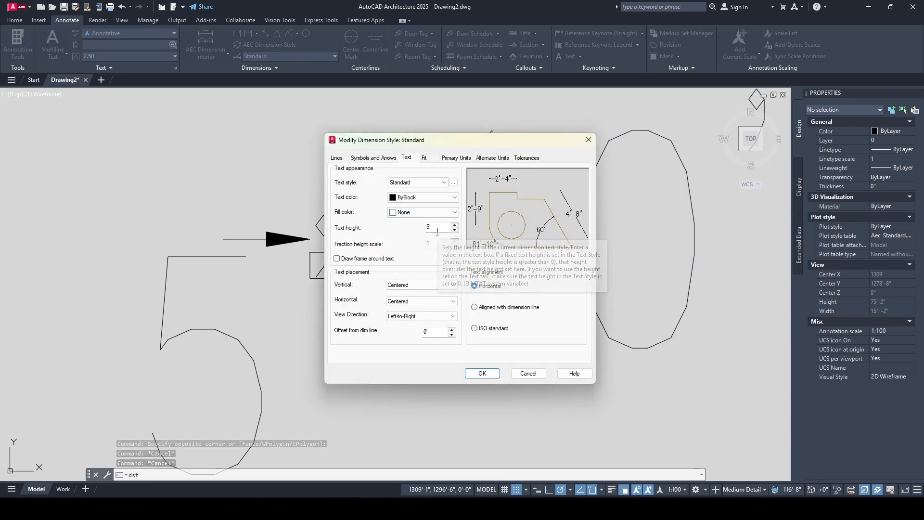
pyautogui.click(443, 182)
pyautogui.click(440, 183)
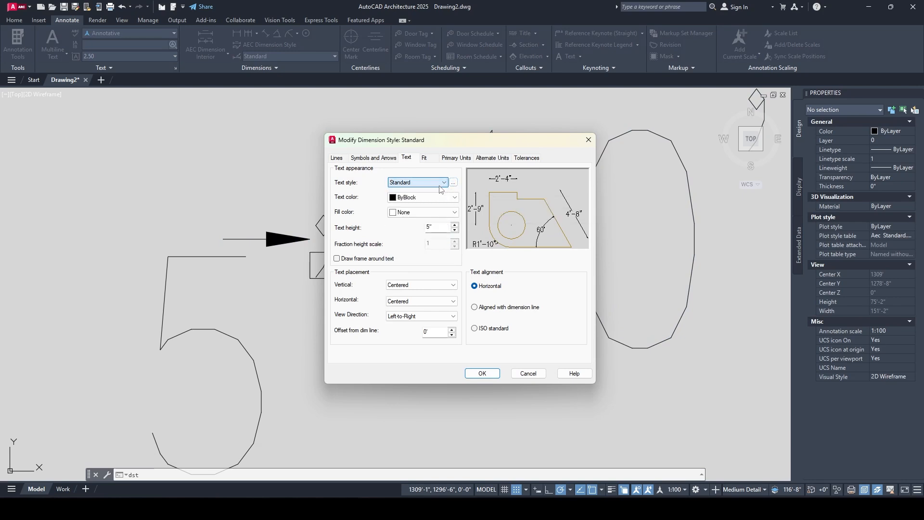
pyautogui.click(453, 183)
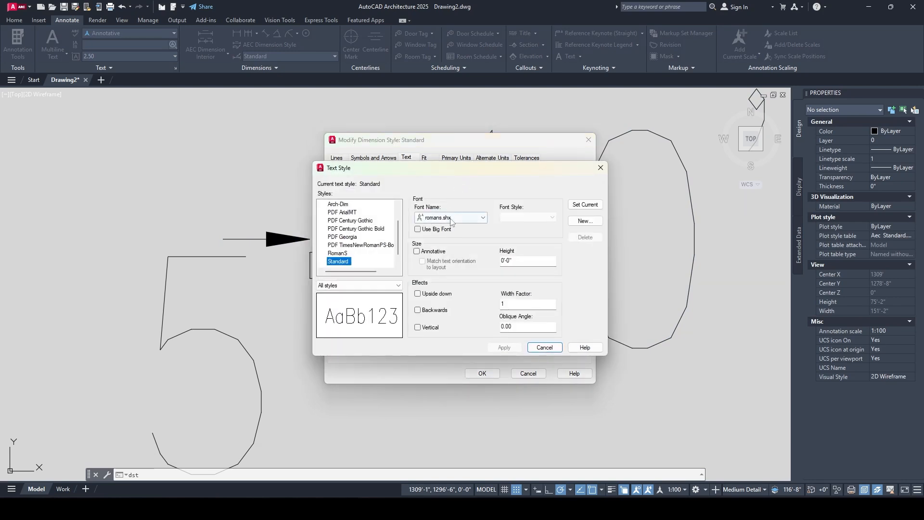
pyautogui.click(450, 219)
pyautogui.scroll(-5, 450, 361)
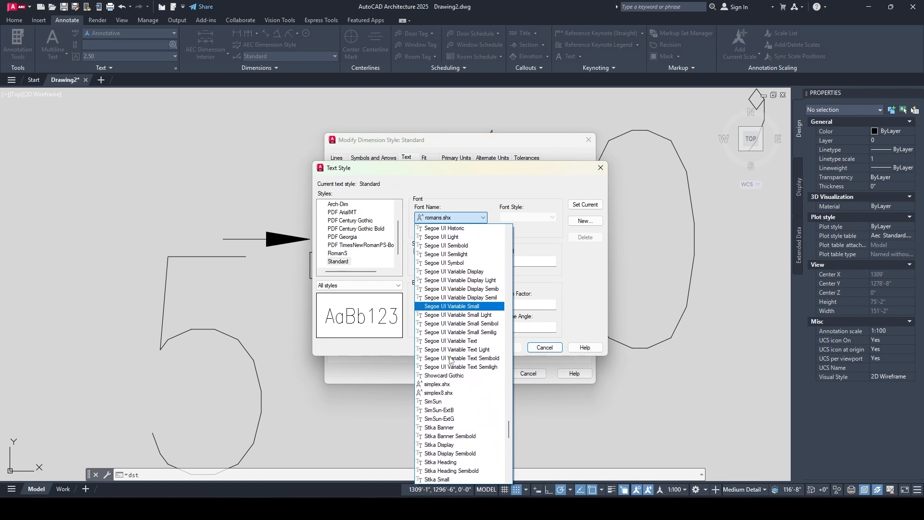
pyautogui.scroll(-5, 450, 360)
pyautogui.press('y')
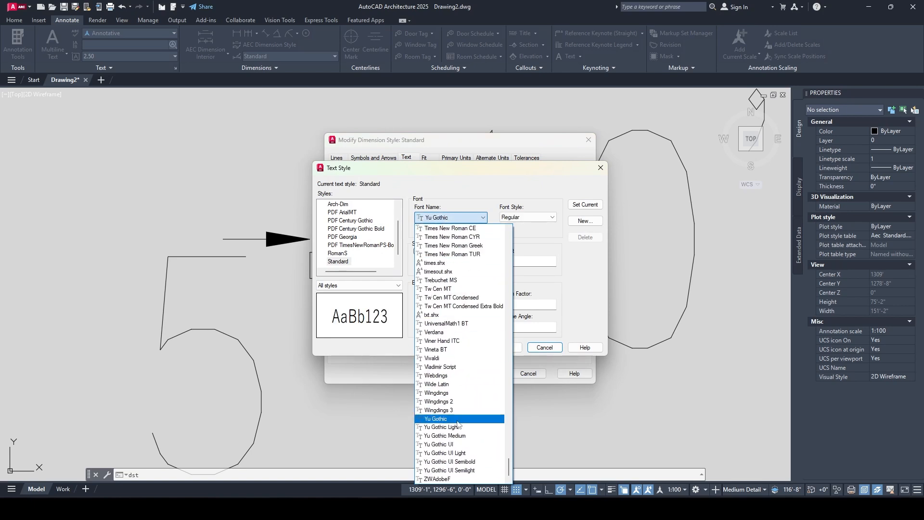
pyautogui.click(453, 453)
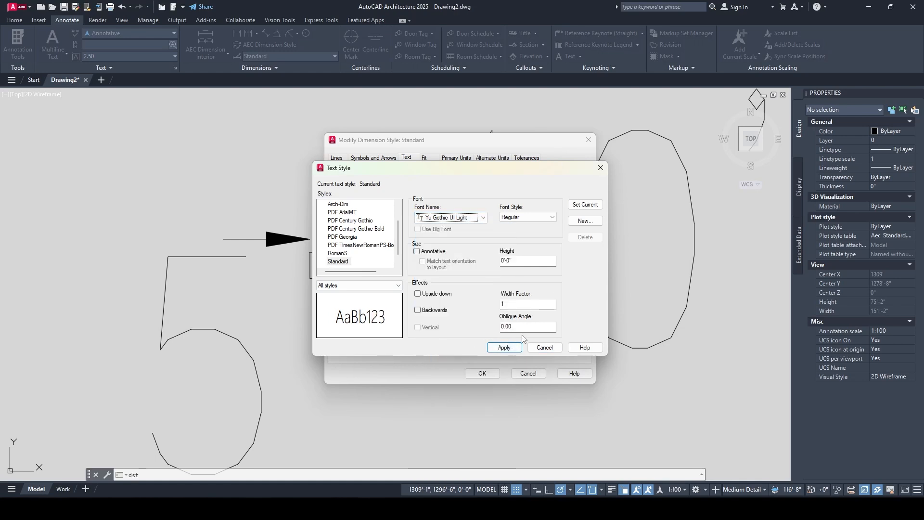
pyautogui.click(511, 349)
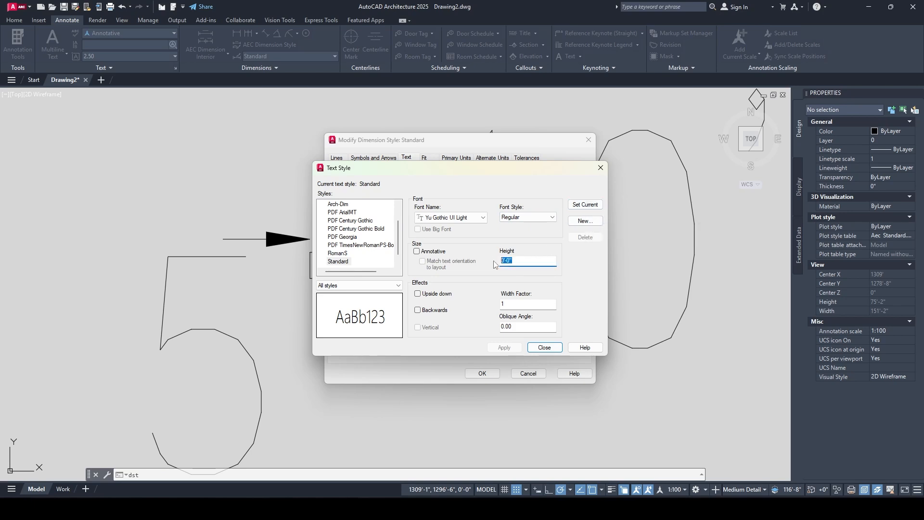
# Make the Standard text style current, save the dimension style changes and set the Standard dimension style current
pyautogui.click(580, 207)
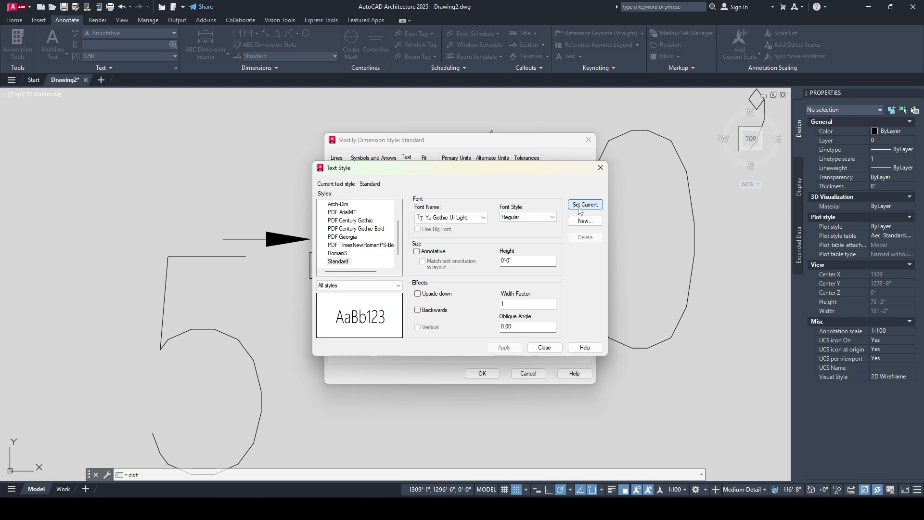
pyautogui.click(600, 168)
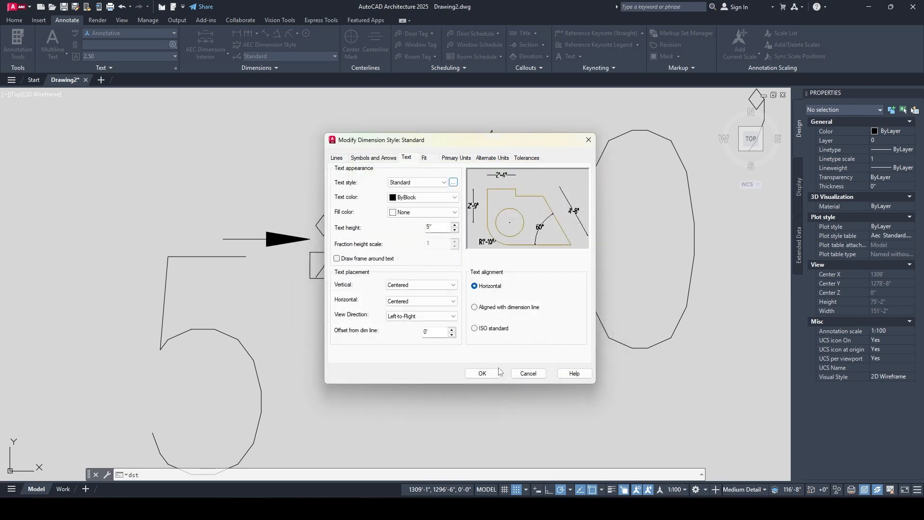
pyautogui.click(482, 373)
pyautogui.click(565, 213)
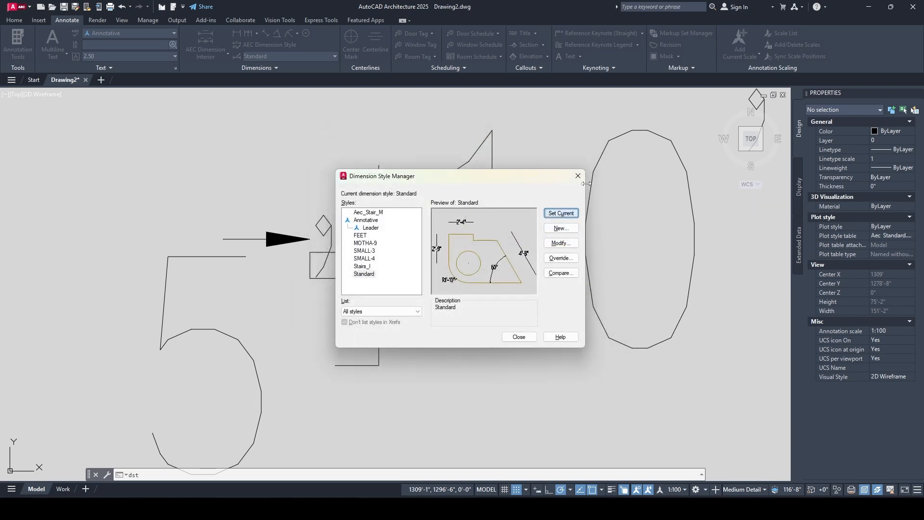
pyautogui.click(577, 176)
# Erase the rectangle's horizontal and vertical dimensions, keeping only the rectangle
pyautogui.scroll(-1, 538, 291)
pyautogui.click(568, 350)
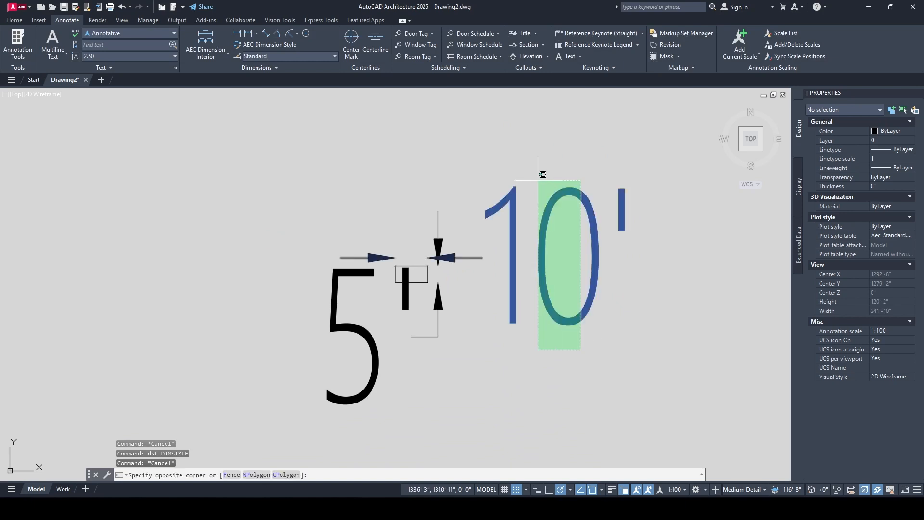
pyautogui.click(540, 174)
pyautogui.click(406, 408)
pyautogui.click(326, 312)
pyautogui.write('e')
pyautogui.press('Return')
pyautogui.press('Escape')
pyautogui.press('Escape')
pyautogui.scroll(10, 387, 252)
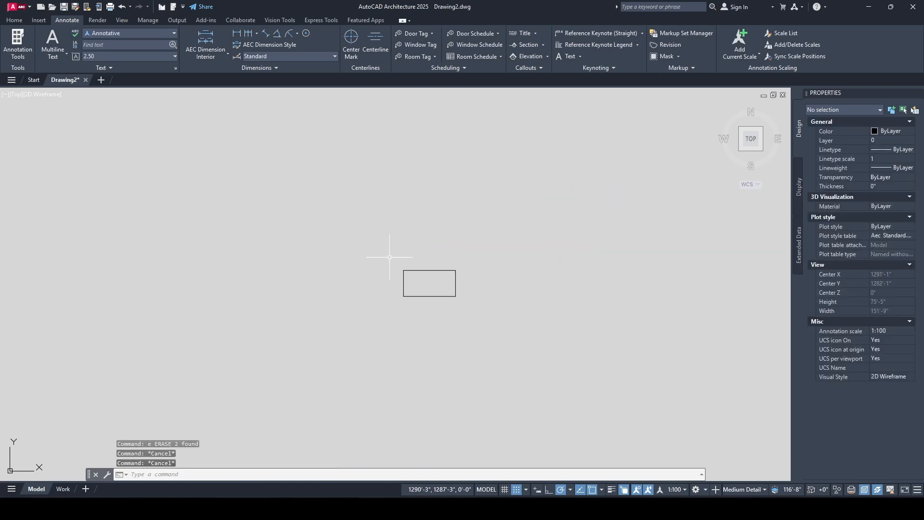
# Set the text height of the Standard dimension style to 1" and save the change
pyautogui.write('dst')
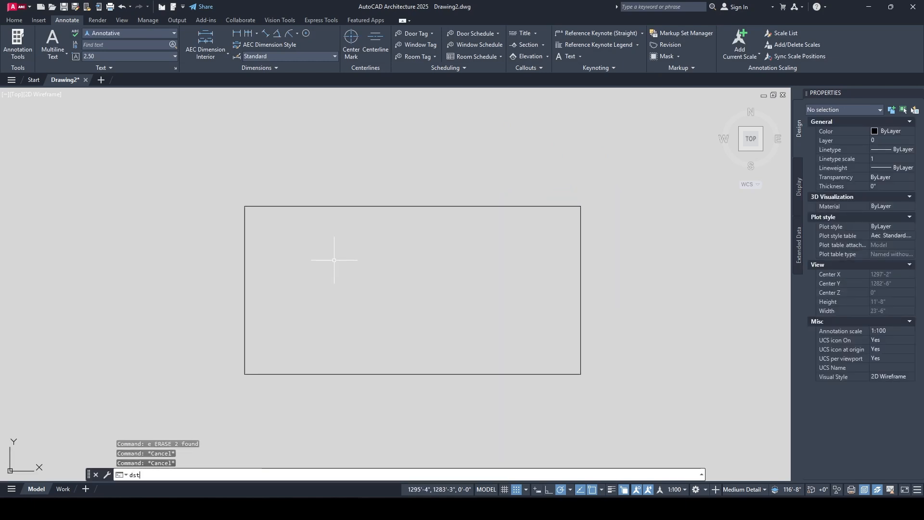
pyautogui.press('Return')
pyautogui.click(565, 245)
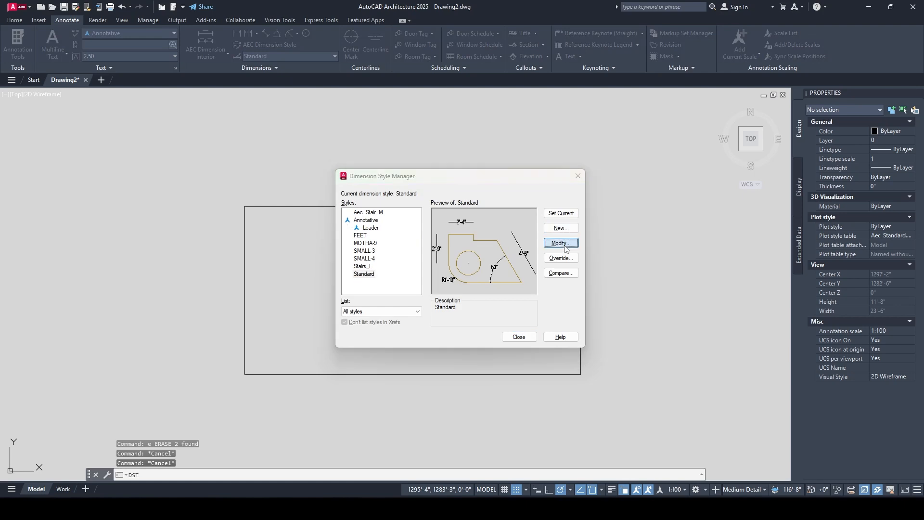
pyautogui.doubleClick(442, 226)
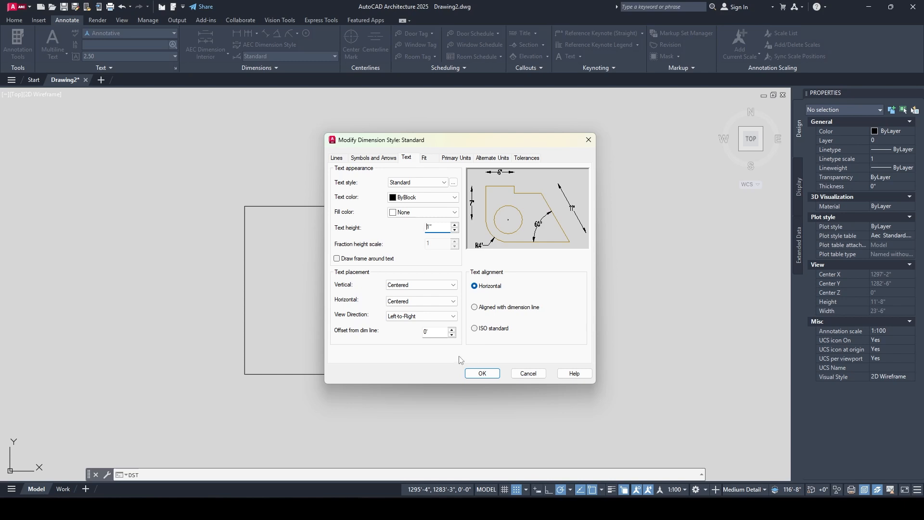
pyautogui.click(481, 373)
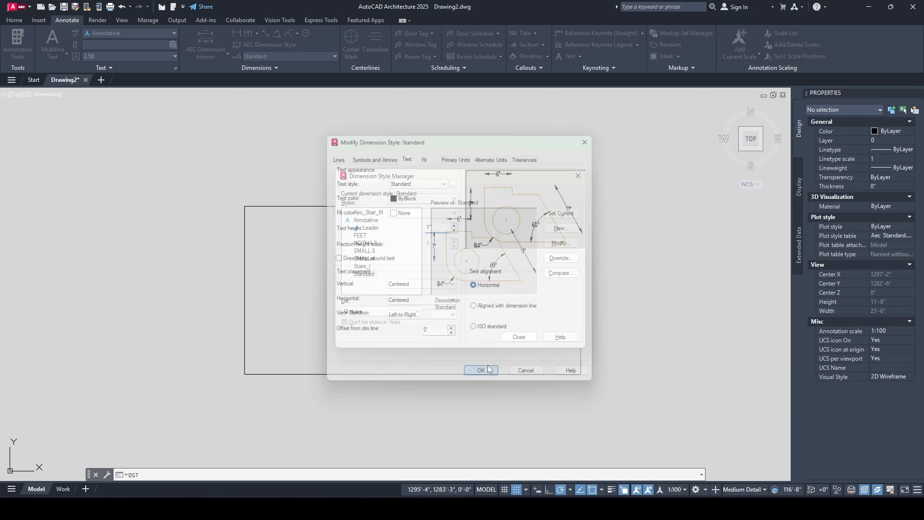
pyautogui.click(578, 176)
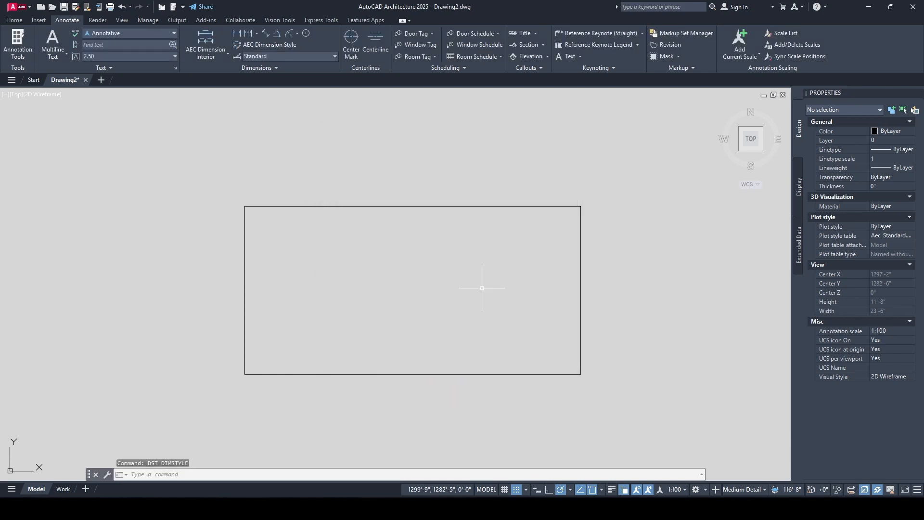
# Add a linear dimension to the rectangle's upper edge, placing the dimension line just above it
pyautogui.click(237, 31)
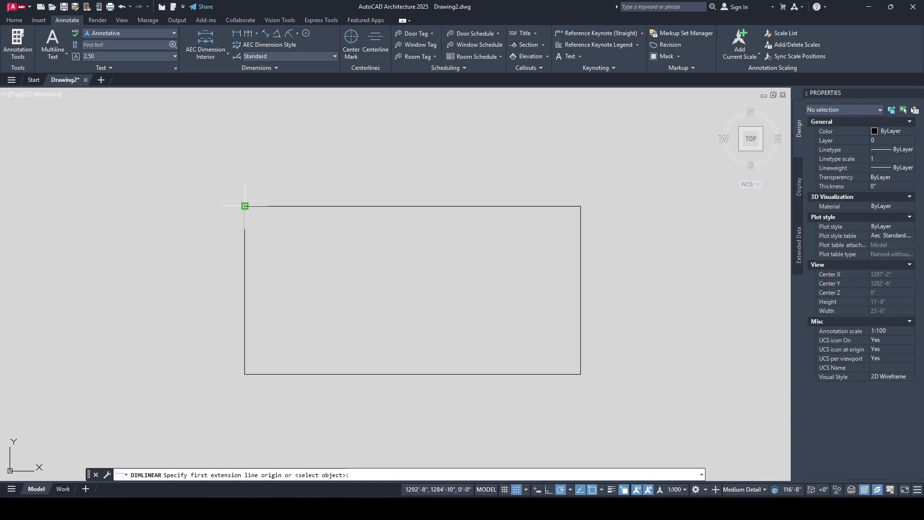
pyautogui.click(245, 206)
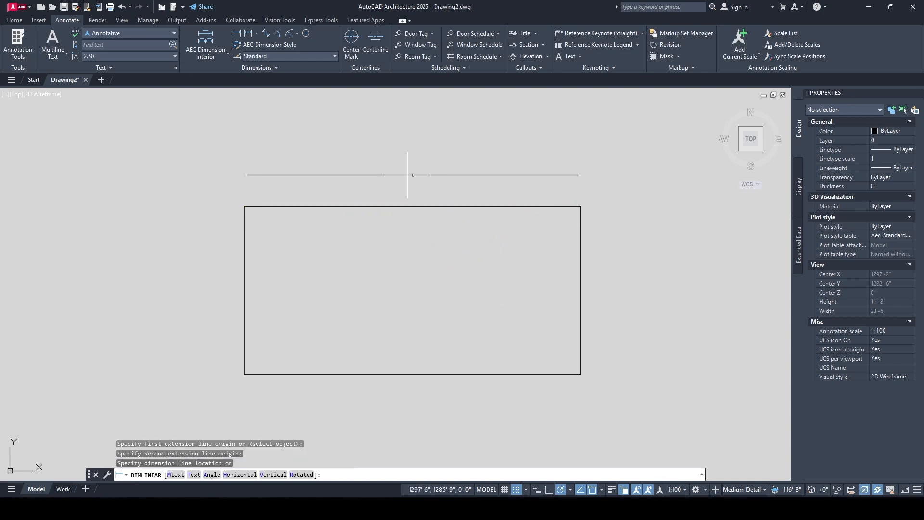
pyautogui.scroll(4, 404, 178)
pyautogui.scroll(-3, 385, 188)
pyautogui.scroll(1, 404, 202)
pyautogui.click(404, 197)
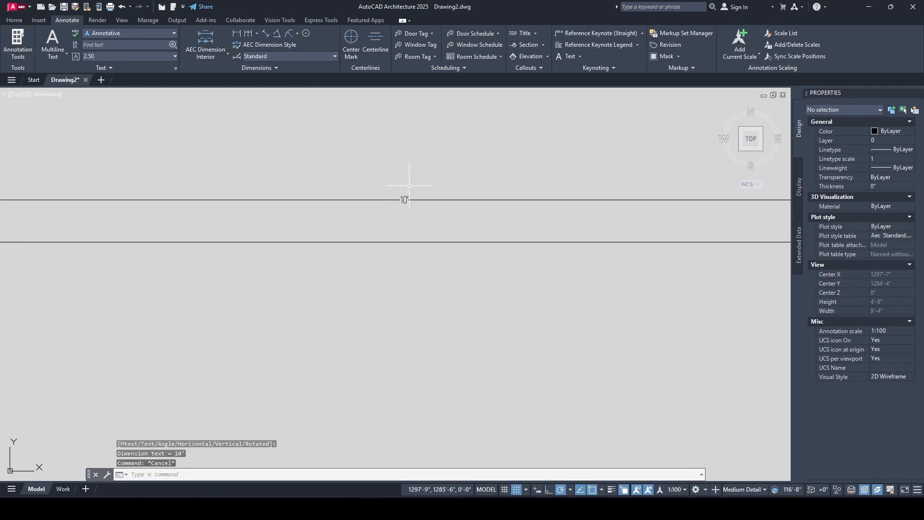
# Add a linear dimension to the rectangle's left edge, placing the dimension line just outside it
pyautogui.scroll(-5, 414, 188)
pyautogui.press('Return')
pyautogui.click(312, 197)
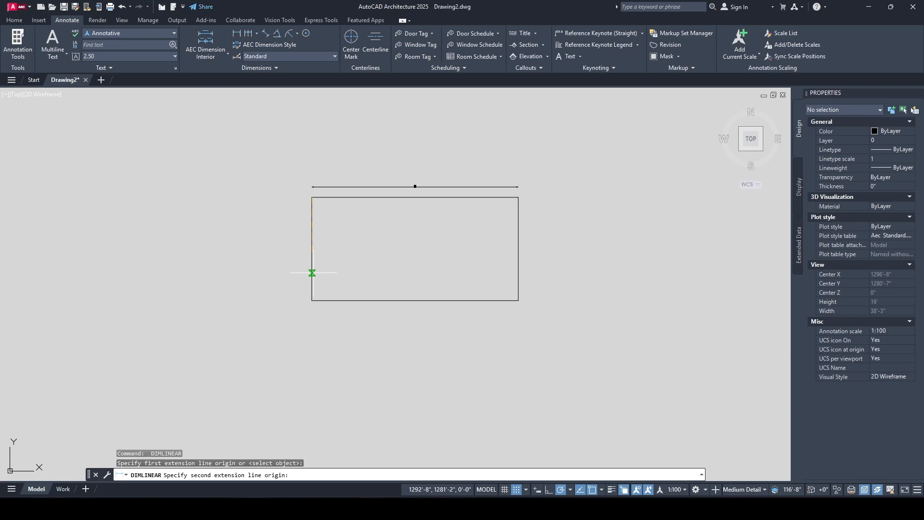
pyautogui.click(312, 301)
pyautogui.scroll(1, 291, 262)
pyautogui.click(306, 240)
pyautogui.press('Escape')
pyautogui.scroll(2, 307, 226)
pyautogui.scroll(5, 307, 230)
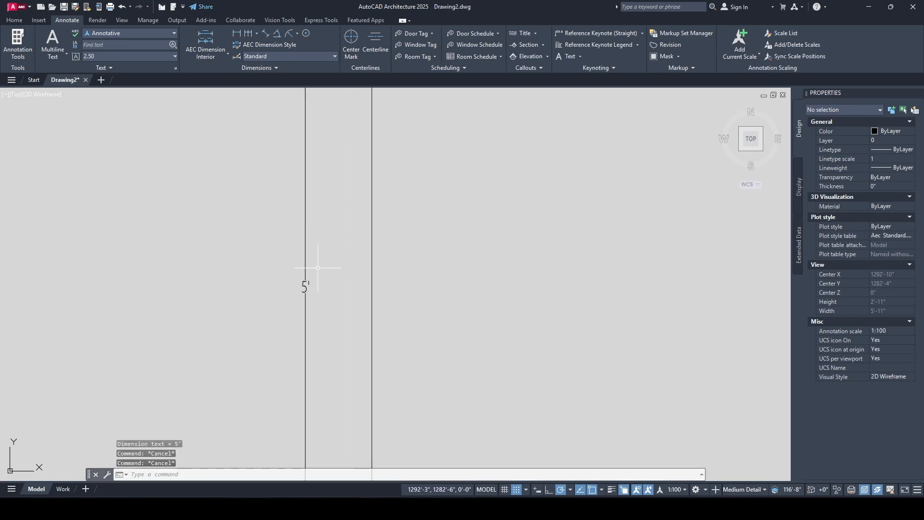
# Increase the text height of the Standard dimension style to 3" and save the change
pyautogui.write('DST')
pyautogui.press('Return')
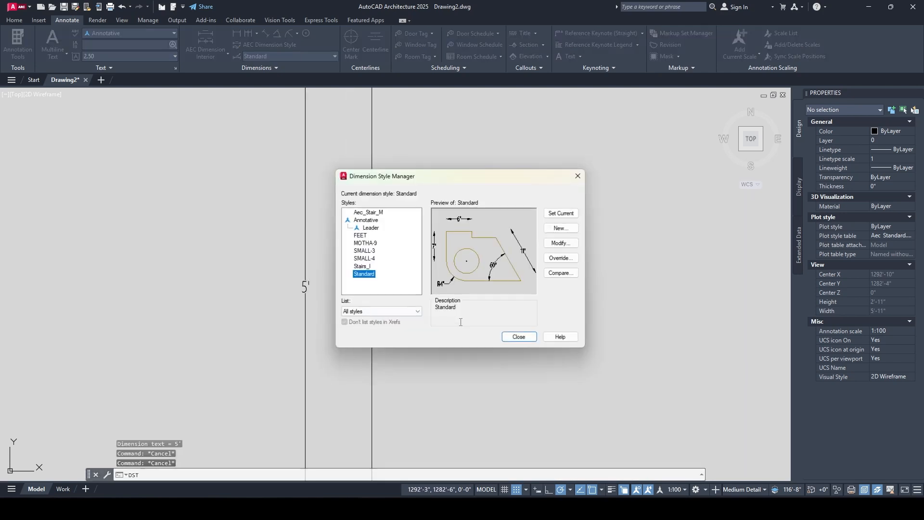
pyautogui.click(556, 243)
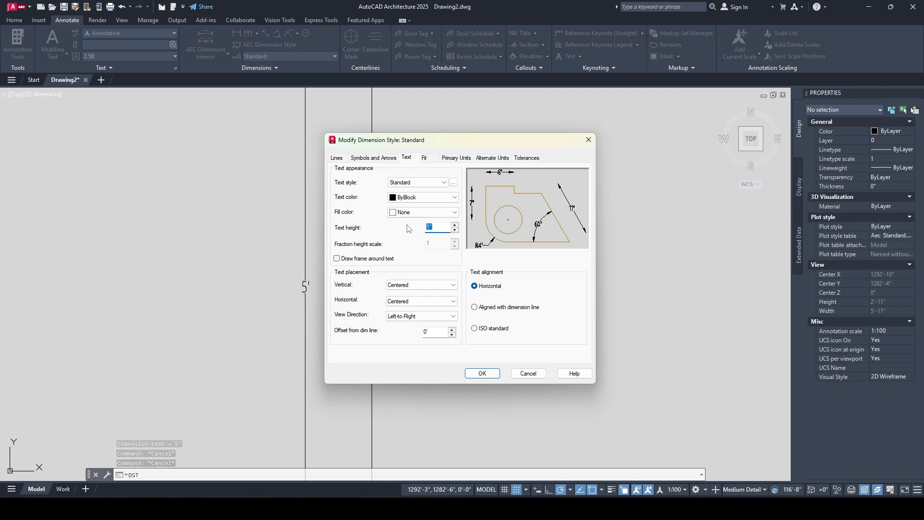
pyautogui.write('"')
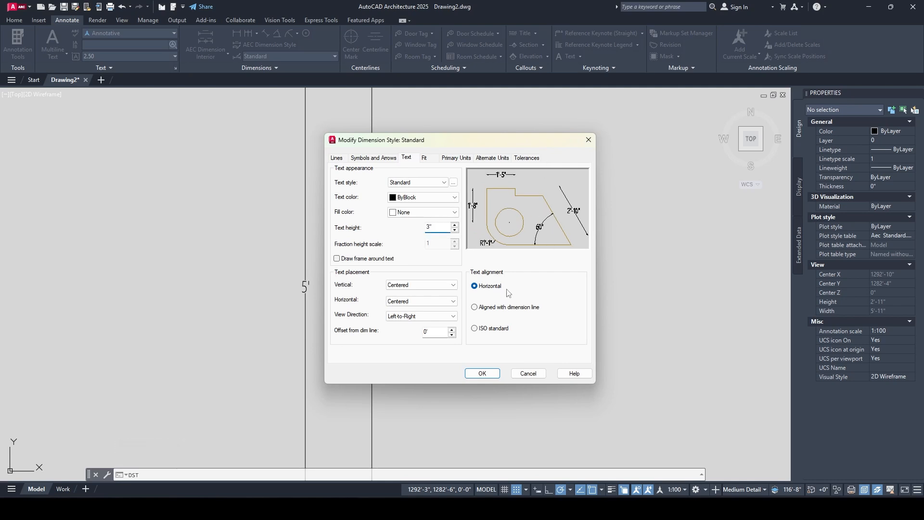
pyautogui.click(480, 376)
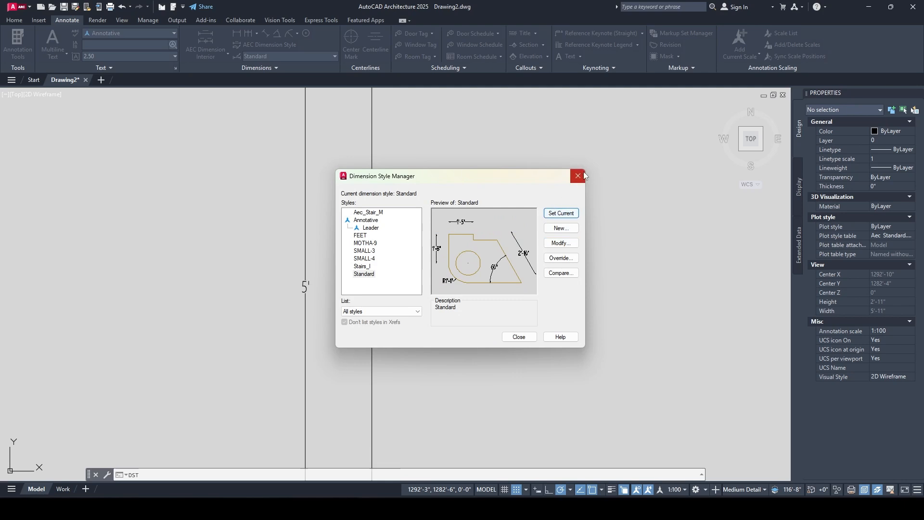
pyautogui.press('Escape')
# Examine the text size of the horizontal and vertical dimensions relative to the rectangle
pyautogui.scroll(-6, 358, 250)
pyautogui.scroll(3, 375, 176)
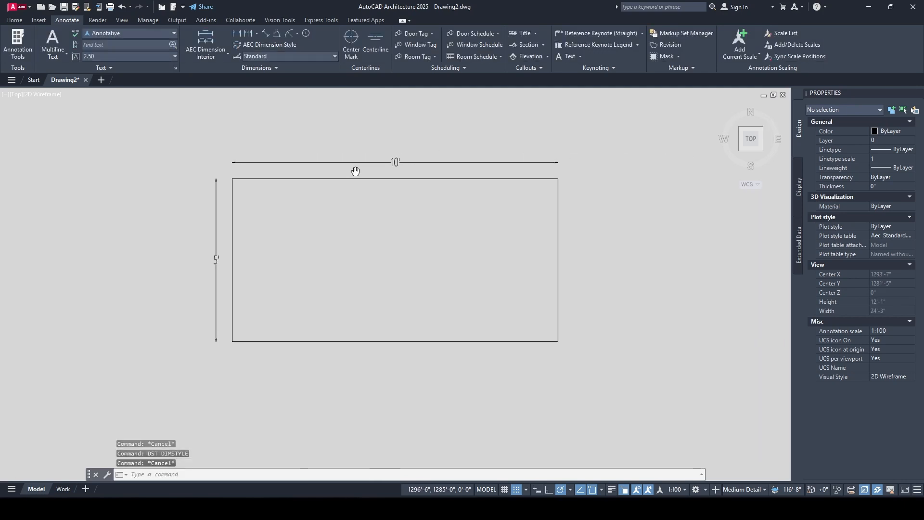
pyautogui.scroll(-4, 385, 164)
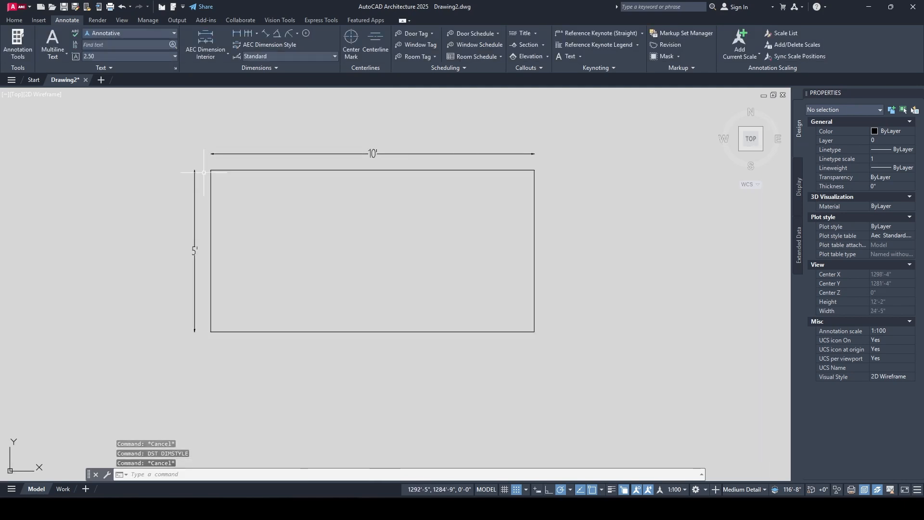
pyautogui.scroll(2, 219, 180)
pyautogui.scroll(-1, 299, 203)
pyautogui.scroll(3, 408, 165)
pyautogui.click(431, 190)
pyautogui.click(362, 131)
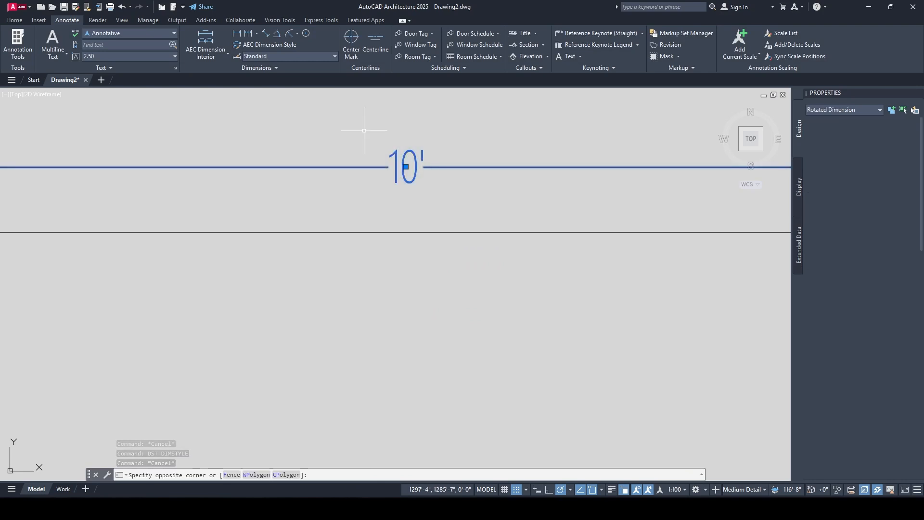
pyautogui.press('Escape')
pyautogui.scroll(-1, 388, 166)
pyautogui.scroll(-2, 400, 177)
pyautogui.moveTo(399, 185)
pyautogui.mouseDown(button='middle')
pyautogui.moveTo(397, 142)
pyautogui.moveTo(433, 120)
pyautogui.moveTo(410, 146)
pyautogui.mouseUp(button='middle')
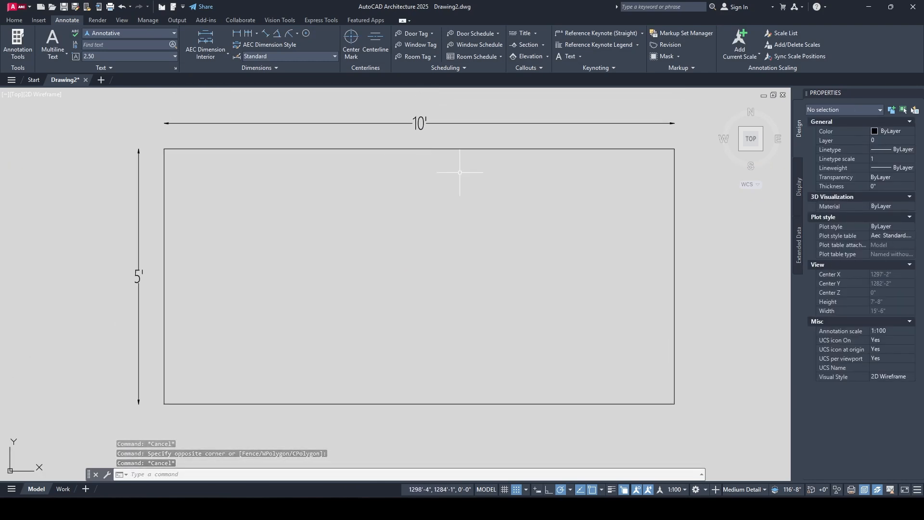
pyautogui.click(447, 102)
pyautogui.click(422, 128)
pyautogui.press('Escape')
# Enable alternate units in the Standard dimension style with Decimal format, a 0.0254 multiplier and 0.00 precision
pyautogui.write('ds')
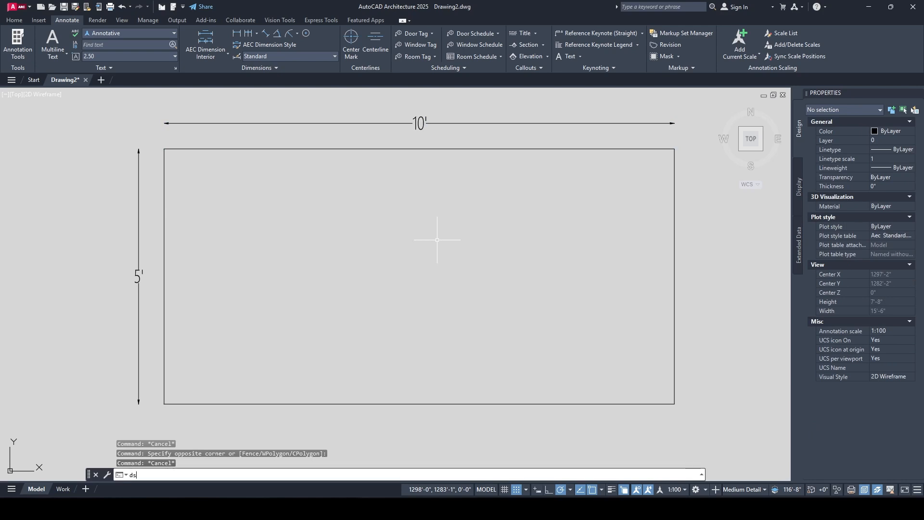
pyautogui.write('t')
pyautogui.press('Return')
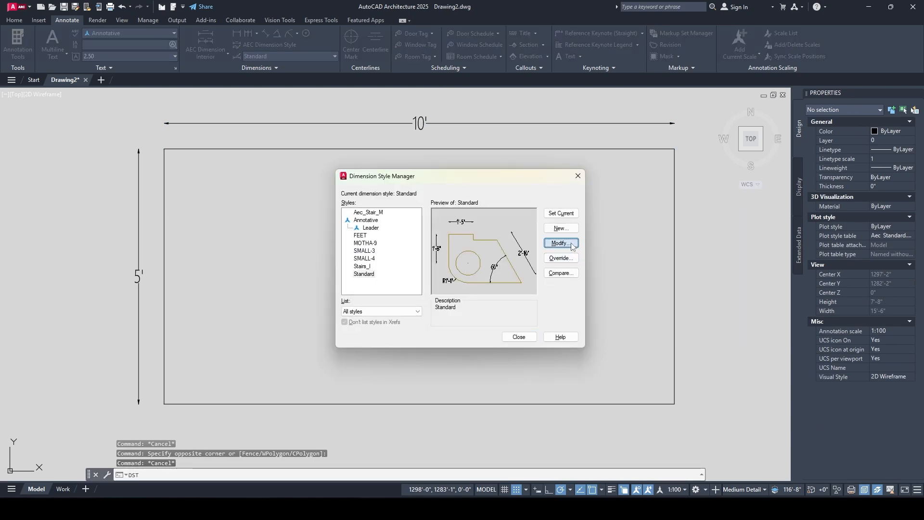
pyautogui.click(561, 243)
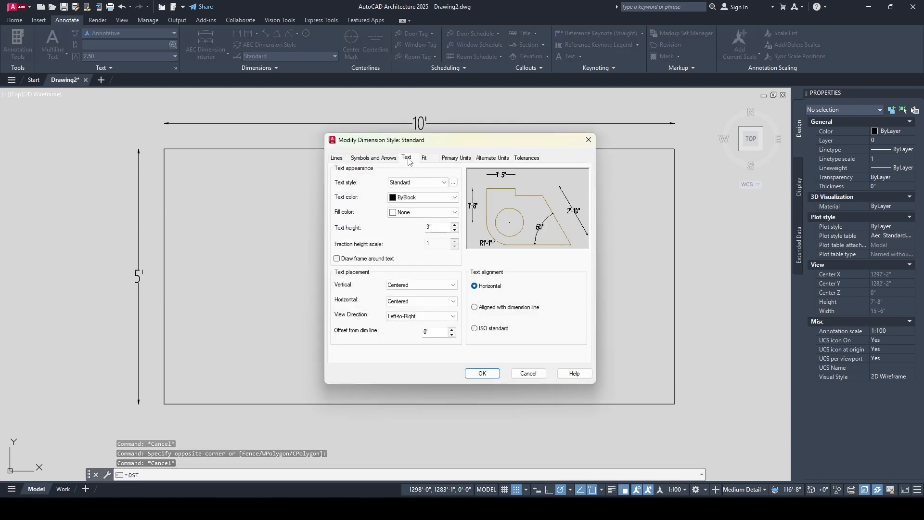
pyautogui.click(424, 159)
pyautogui.click(455, 158)
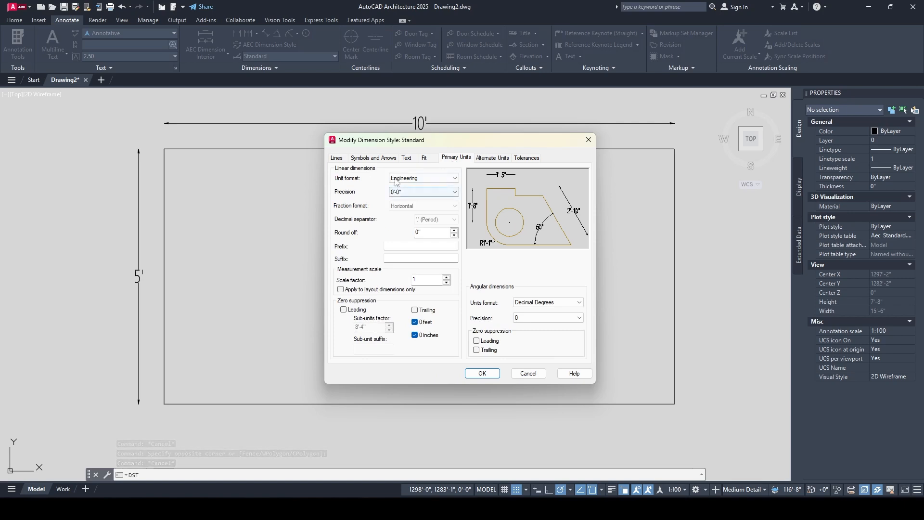
pyautogui.click(484, 160)
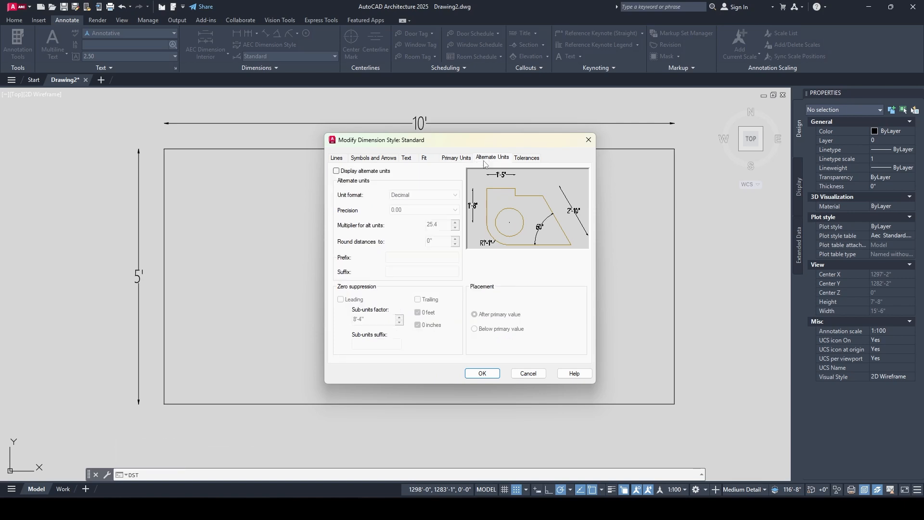
pyautogui.click(335, 173)
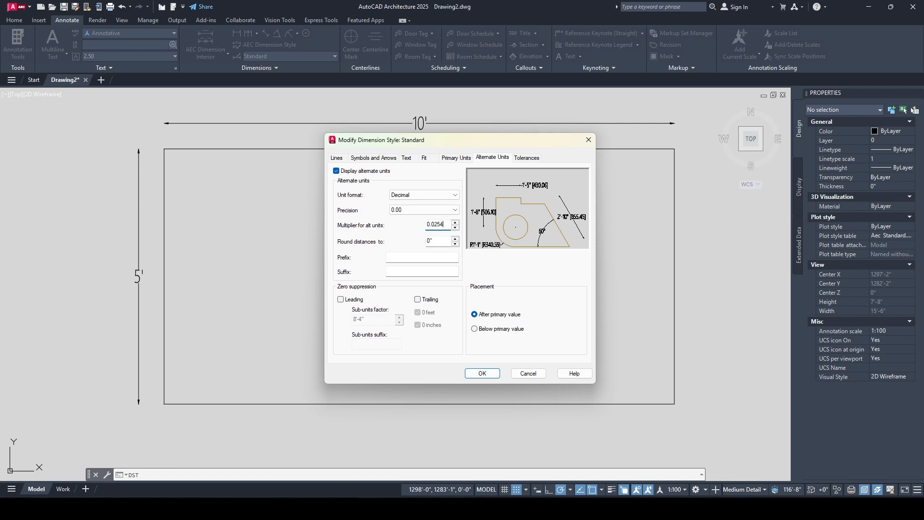
pyautogui.click(424, 213)
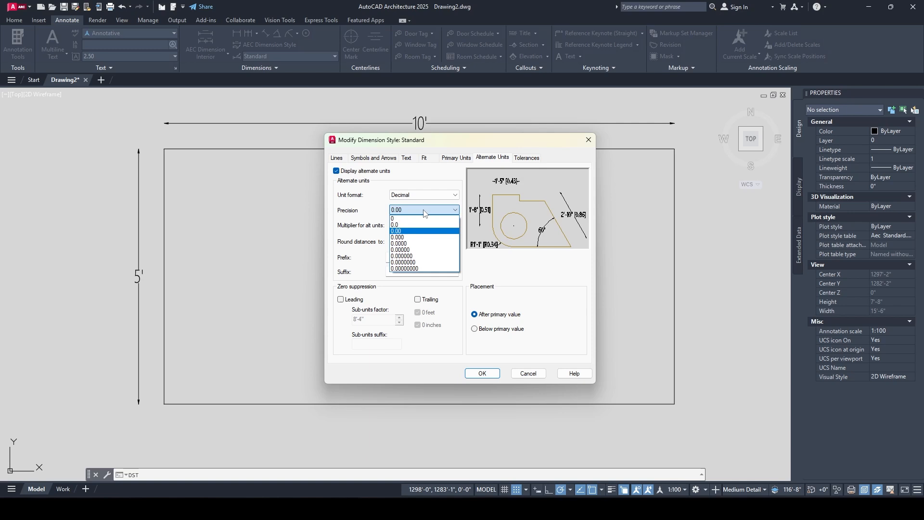
pyautogui.click(399, 231)
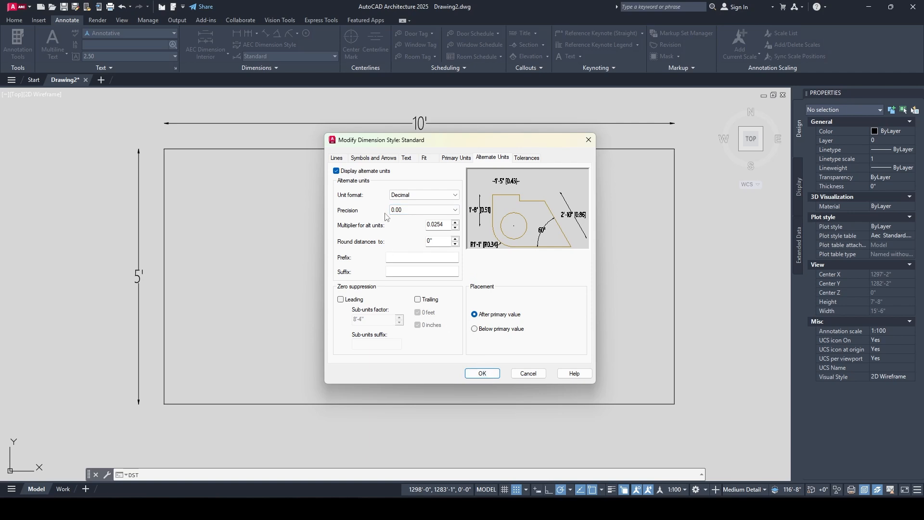
# Save the alternate units changes and set the Standard dimension style current
pyautogui.click(483, 373)
pyautogui.click(562, 214)
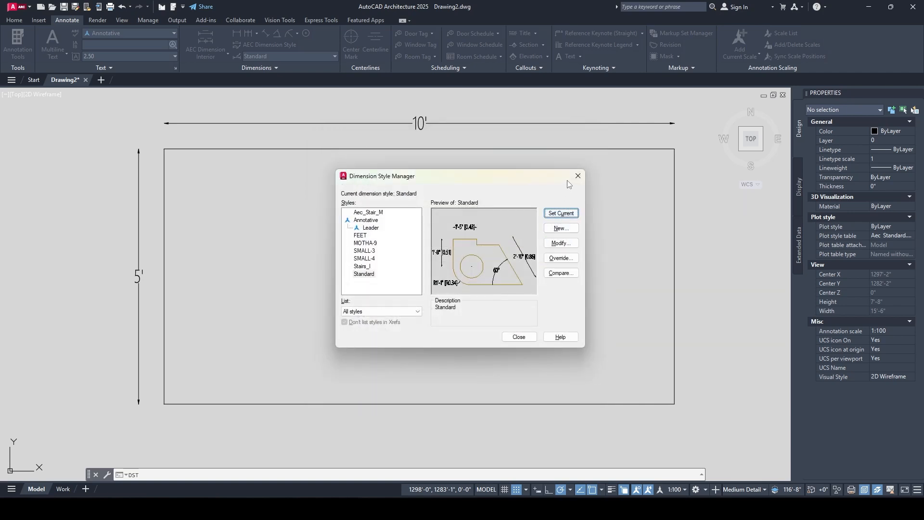
pyautogui.click(577, 175)
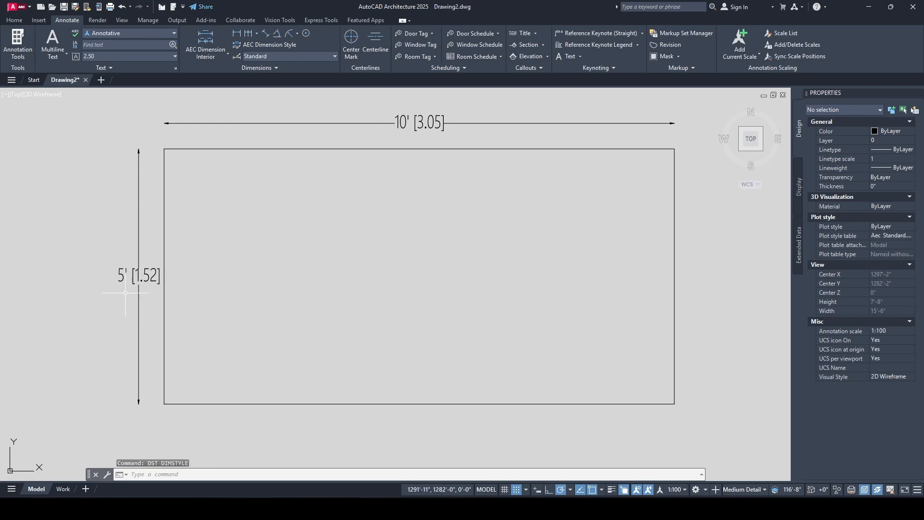
# Examine how the alternate units are shown beside the primary values in both rectangle dimensions
pyautogui.scroll(-2, 160, 293)
pyautogui.scroll(6, 331, 174)
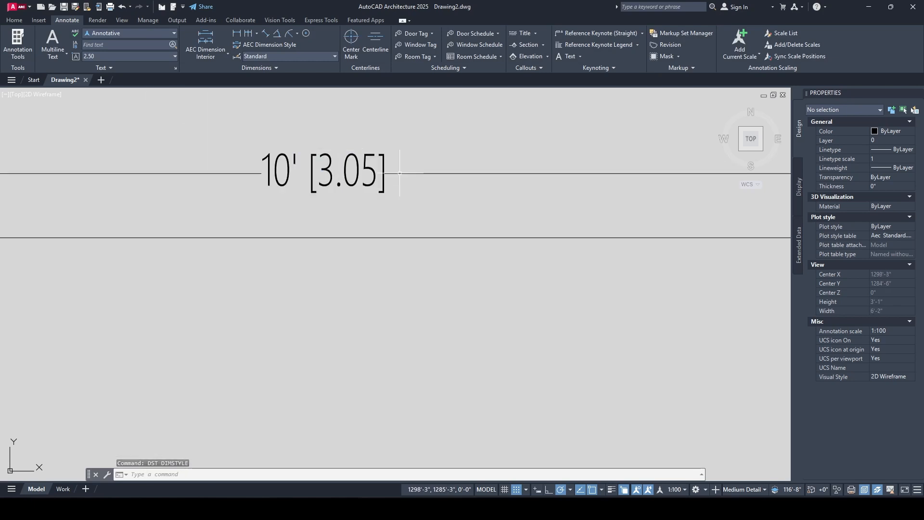
pyautogui.scroll(-4, 331, 173)
pyautogui.moveTo(331, 173); pyautogui.dragTo(390, 186, button='middle')
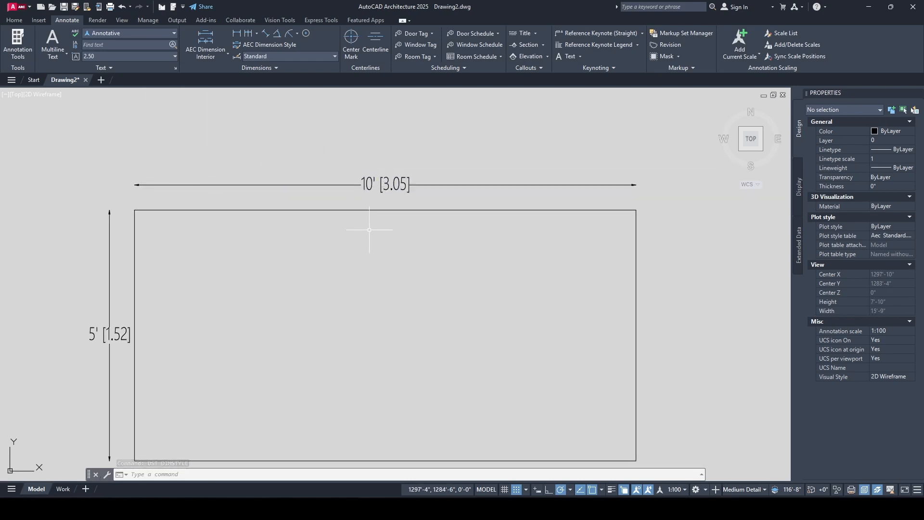
pyautogui.moveTo(367, 233); pyautogui.dragTo(346, 199)
pyautogui.press('Escape')
pyautogui.press('Escape')
pyautogui.scroll(-2, 420, 199)
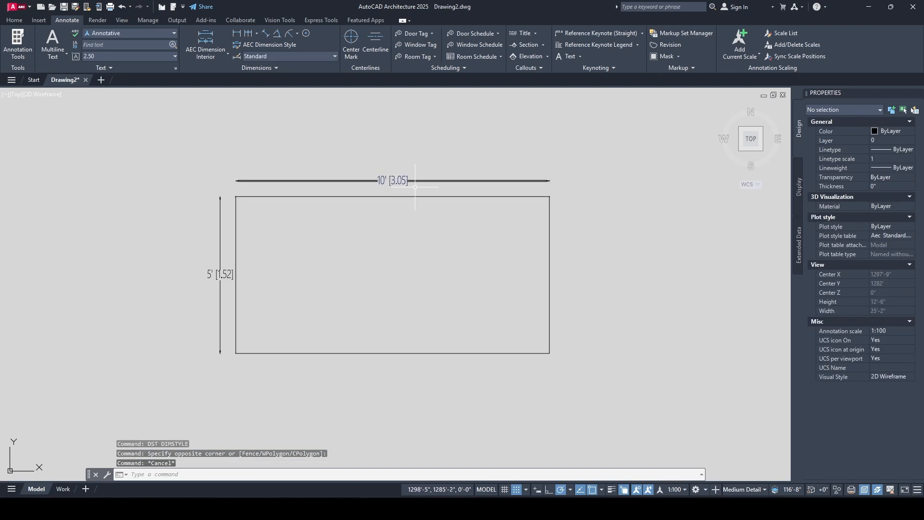
# Change the text color of the Standard dimension style to Red
pyautogui.write('DST')
pyautogui.press('Return')
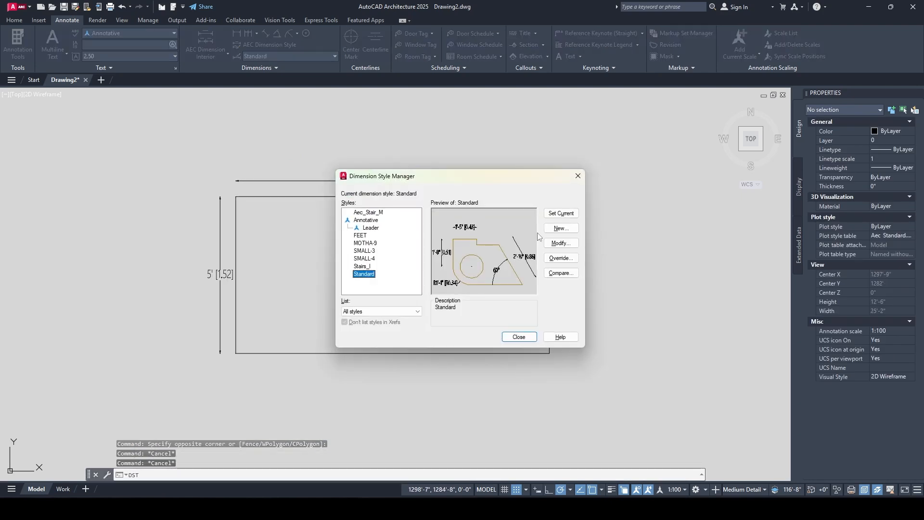
pyautogui.click(559, 244)
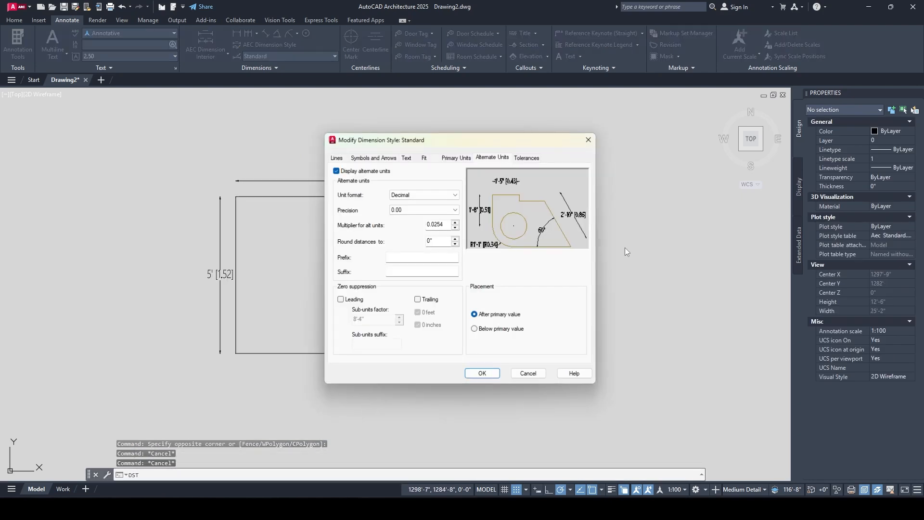
pyautogui.click(406, 158)
pyautogui.click(423, 197)
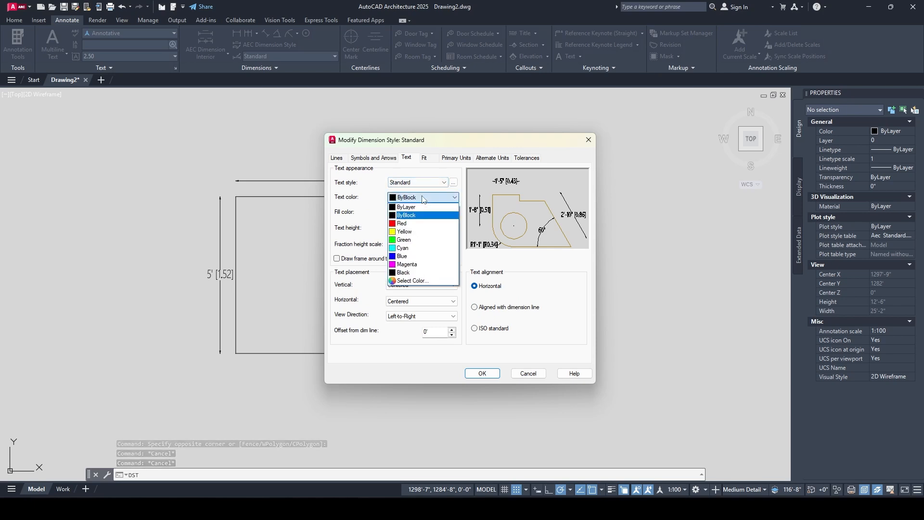
pyautogui.click(413, 222)
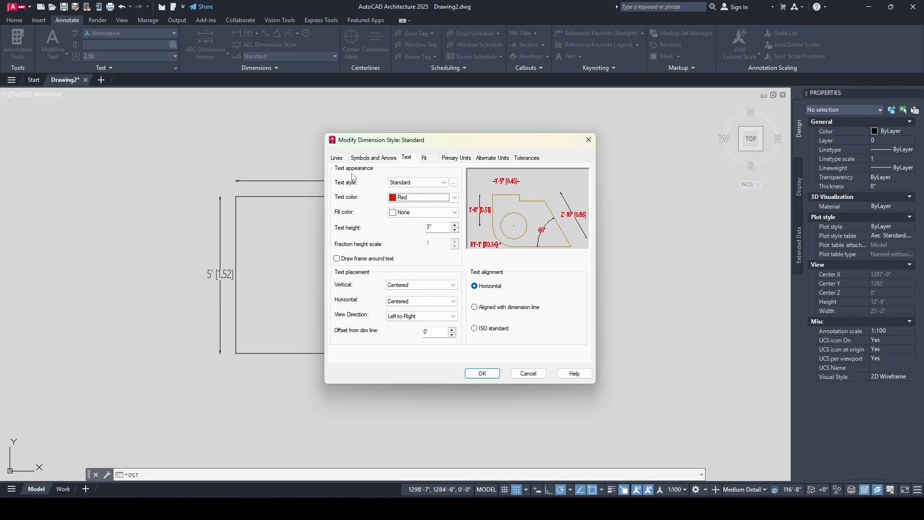
# Save the modified Standard dimension style with its red text and close the dimension style manager
pyautogui.click(336, 158)
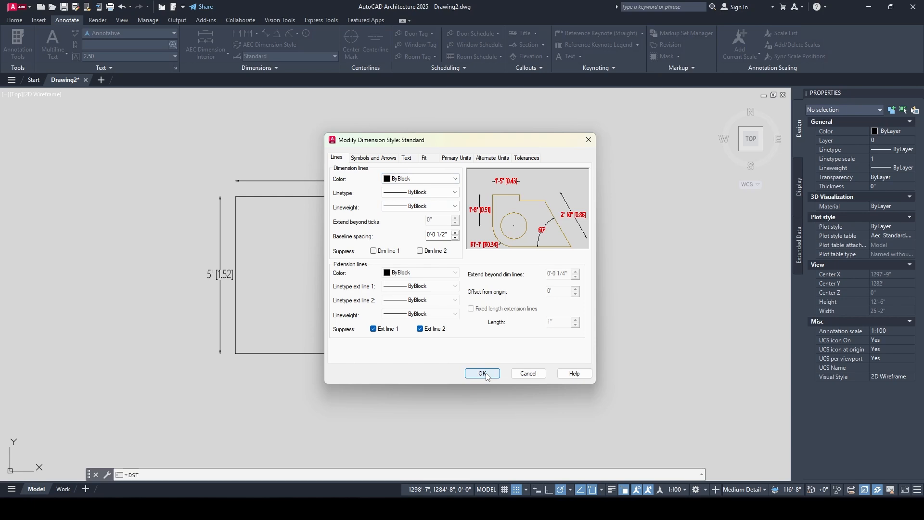
pyautogui.click(483, 373)
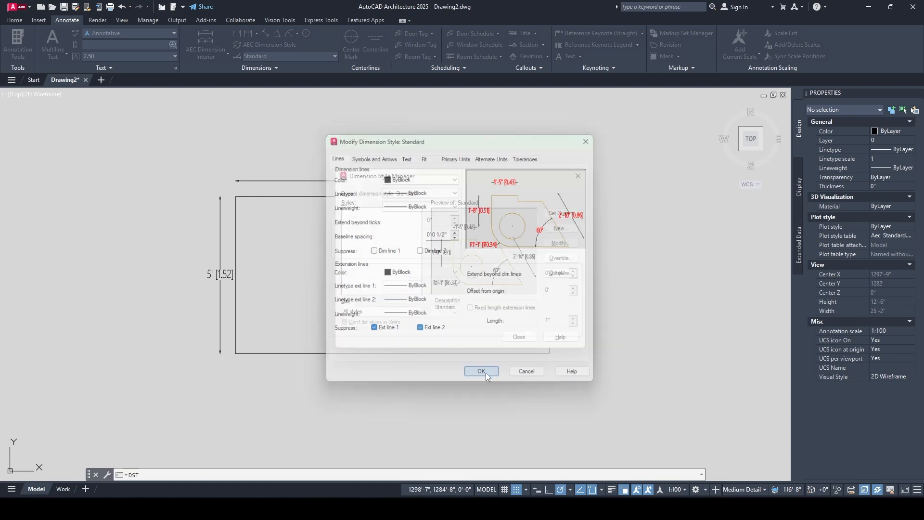
pyautogui.click(577, 177)
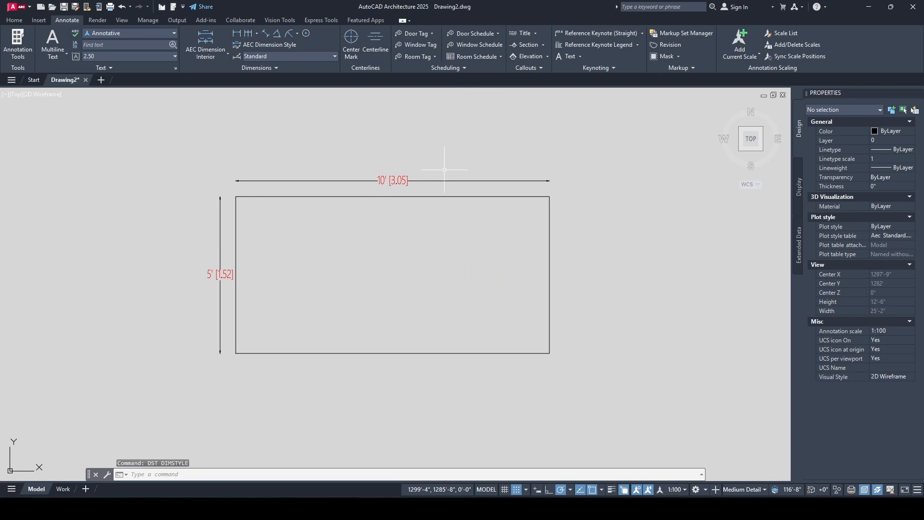
pyautogui.middleClick(327, 248)
pyautogui.middleClick(328, 249)
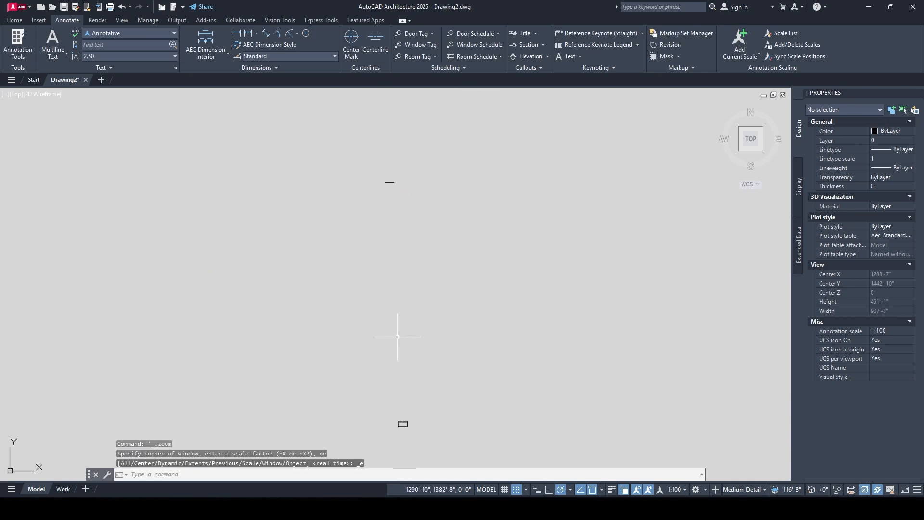
pyautogui.scroll(1, 635, 156)
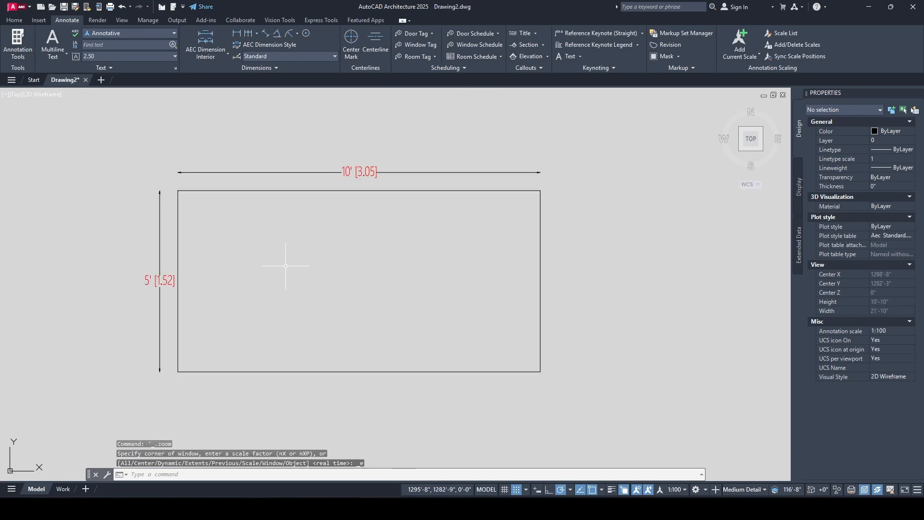
pyautogui.moveTo(259, 241)
pyautogui.mouseDown(button='middle')
pyautogui.moveTo(210, 218)
pyautogui.moveTo(221, 228)
pyautogui.mouseUp(button='middle')
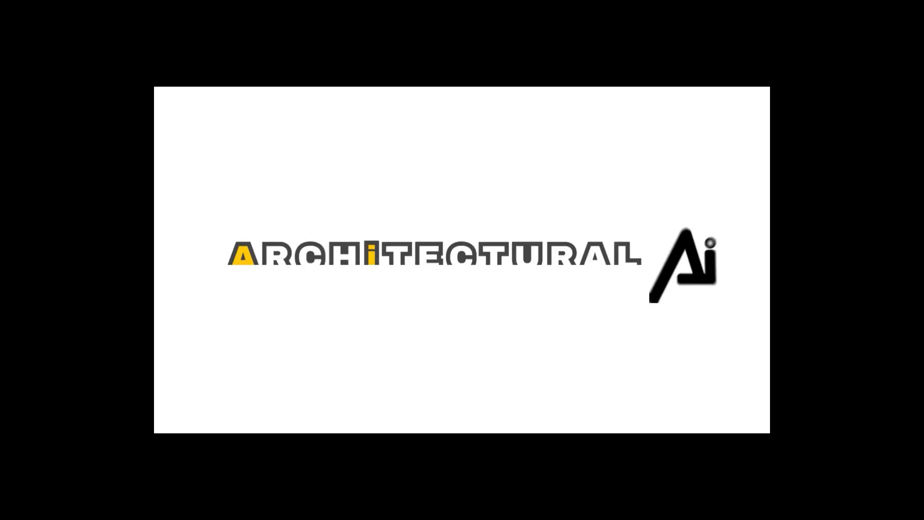